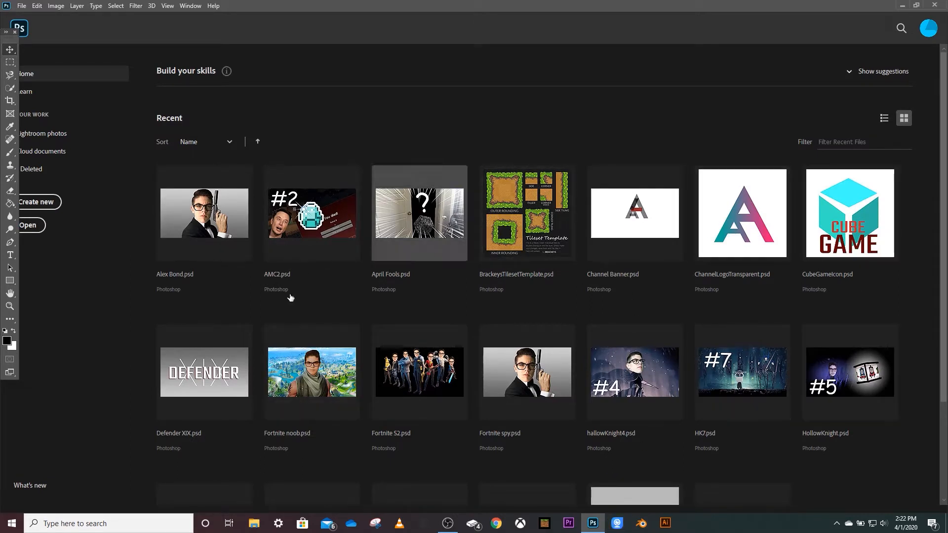
Create a 1920 x 1080 px, 300 ppi document named "Photoshop Thumbnail Video" from the recent custom preset.
click(21, 7)
click(31, 16)
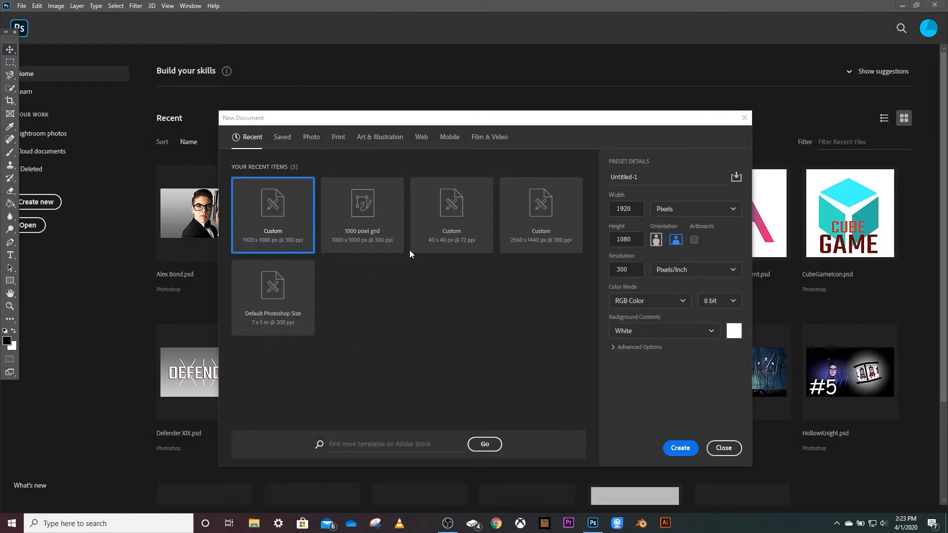
click(269, 213)
click(645, 178)
key(BackSpace)
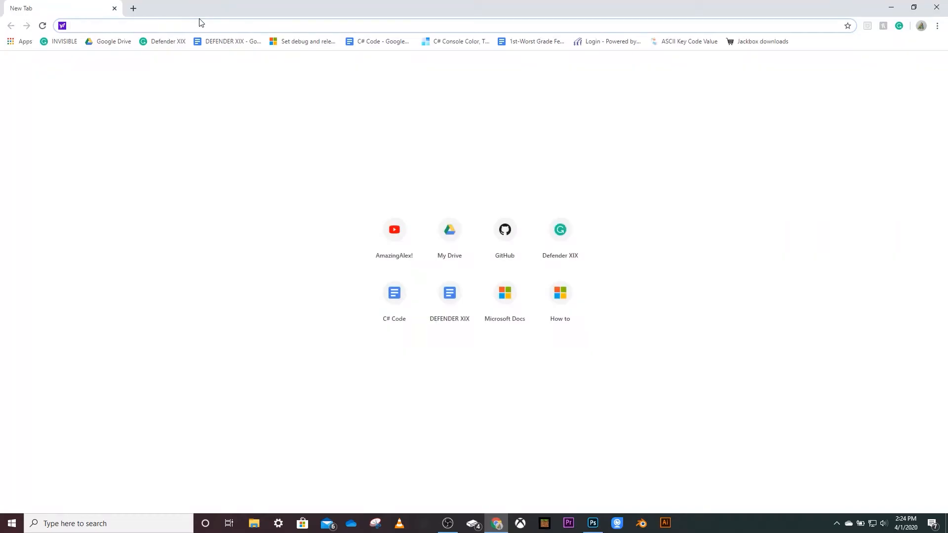
Switch to Chrome and search for "google photos" to reach the photo library.
text(google photos)
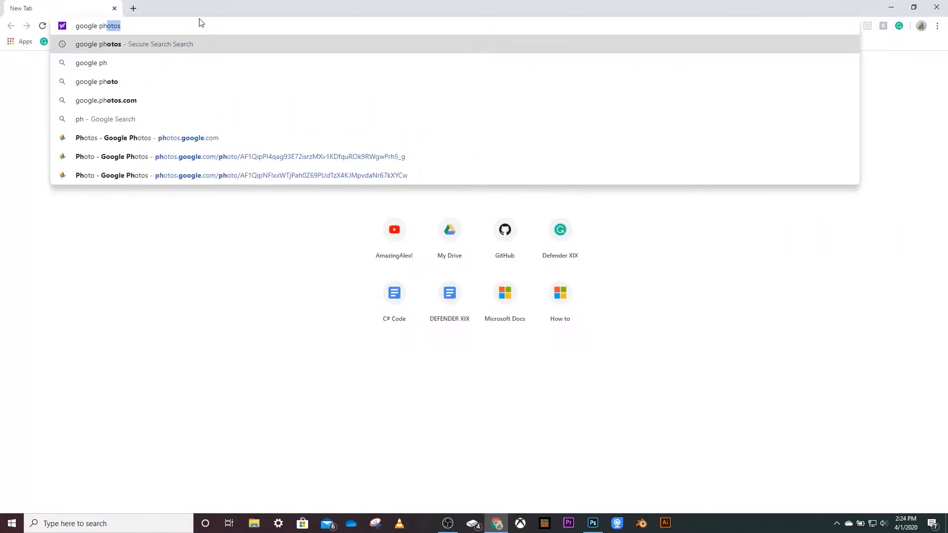
key(Return)
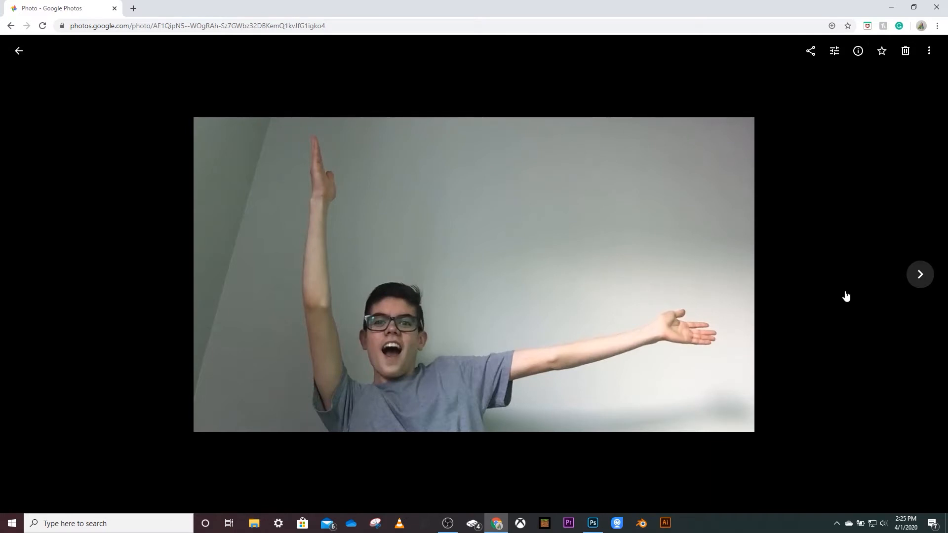
Download the photo of the person looking sideways with both arms stretched out, and close the browser.
click(919, 274)
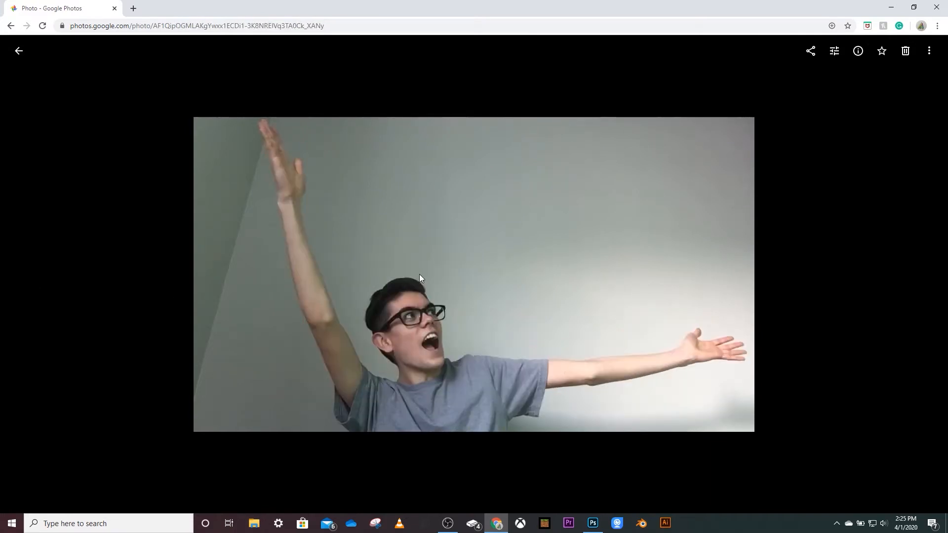
click(928, 52)
click(911, 87)
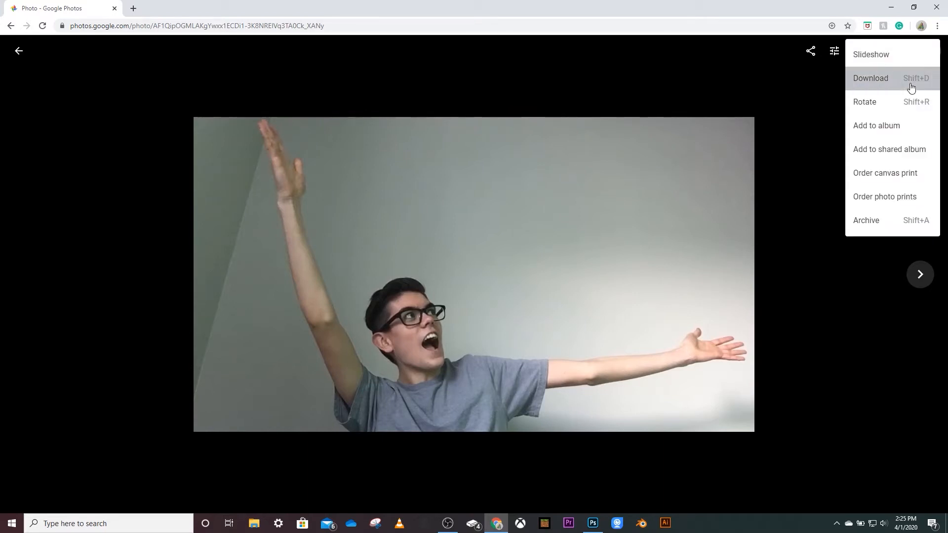
click(936, 7)
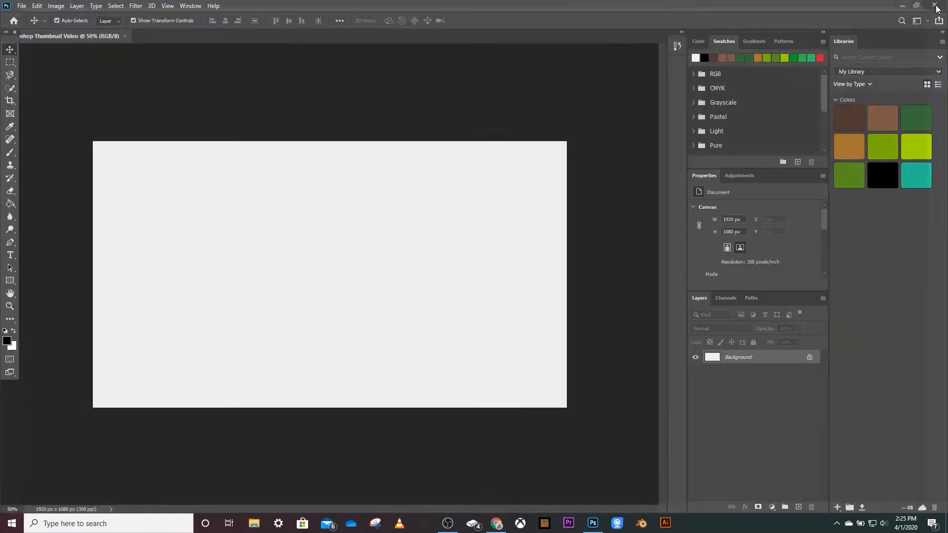
Place the downloaded IMG_4941 photo from the Downloads folder as an embedded image filling the canvas.
click(22, 6)
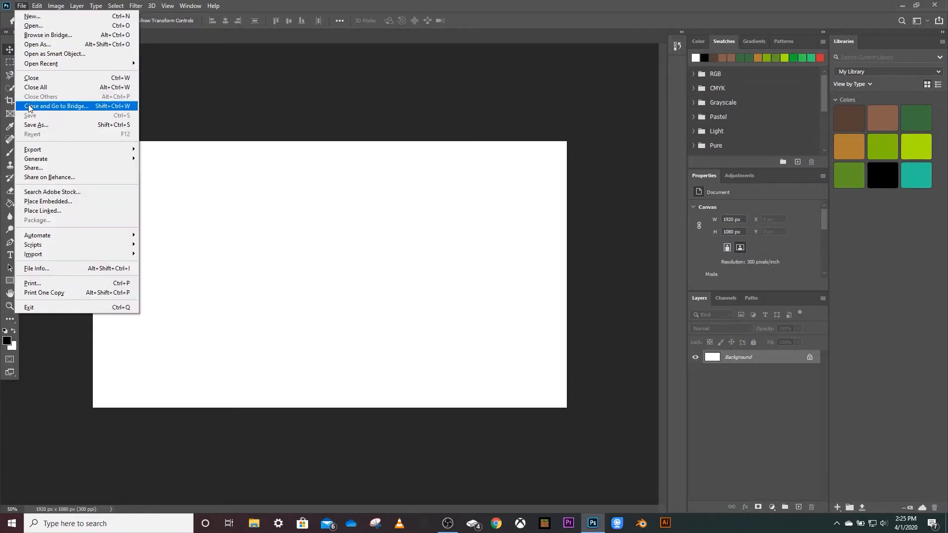
click(42, 203)
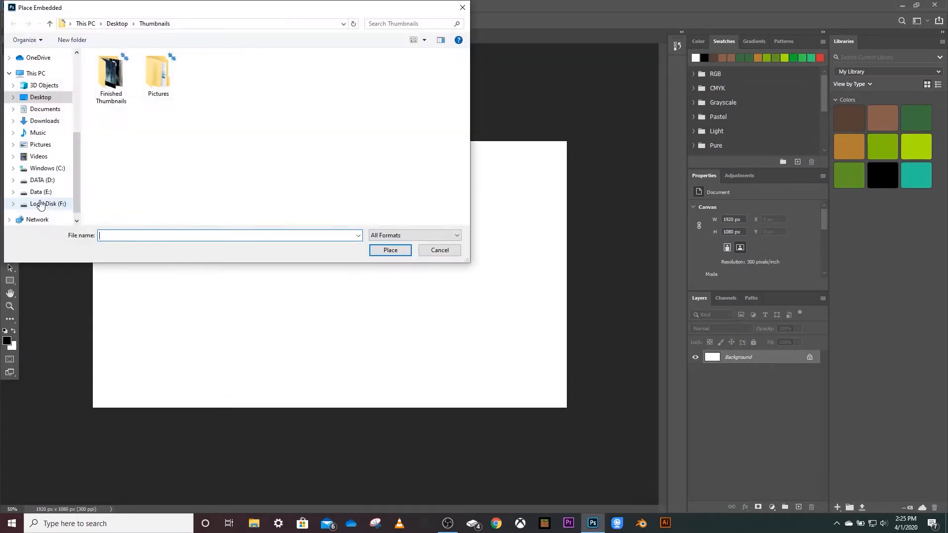
click(37, 121)
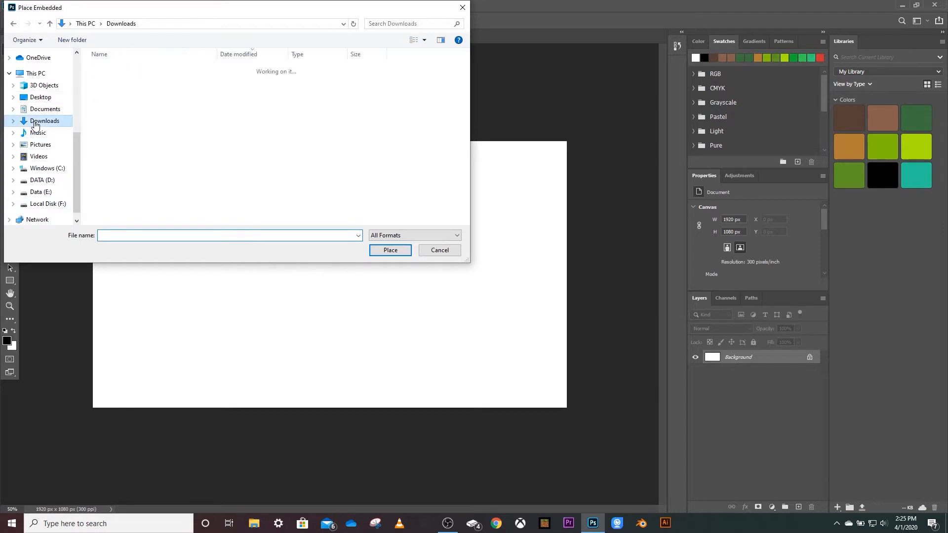
click(116, 83)
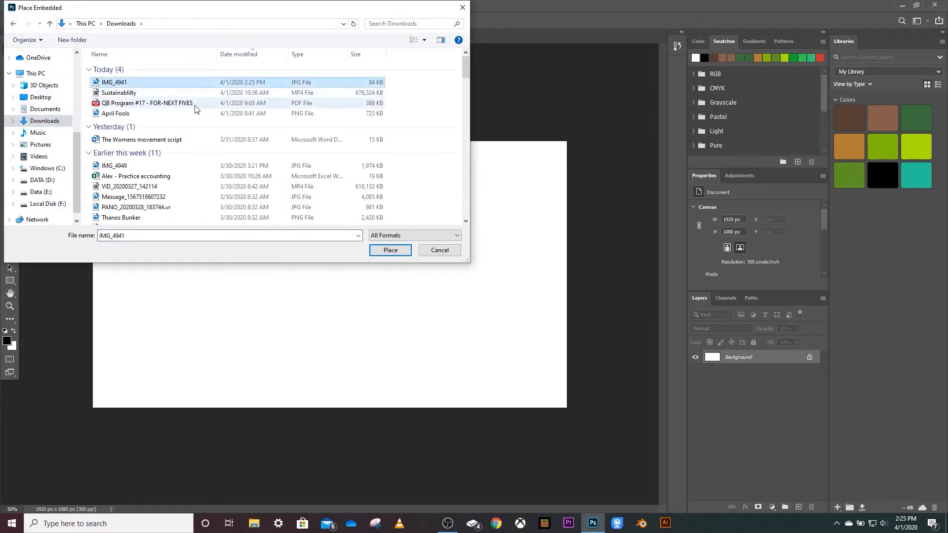
click(390, 251)
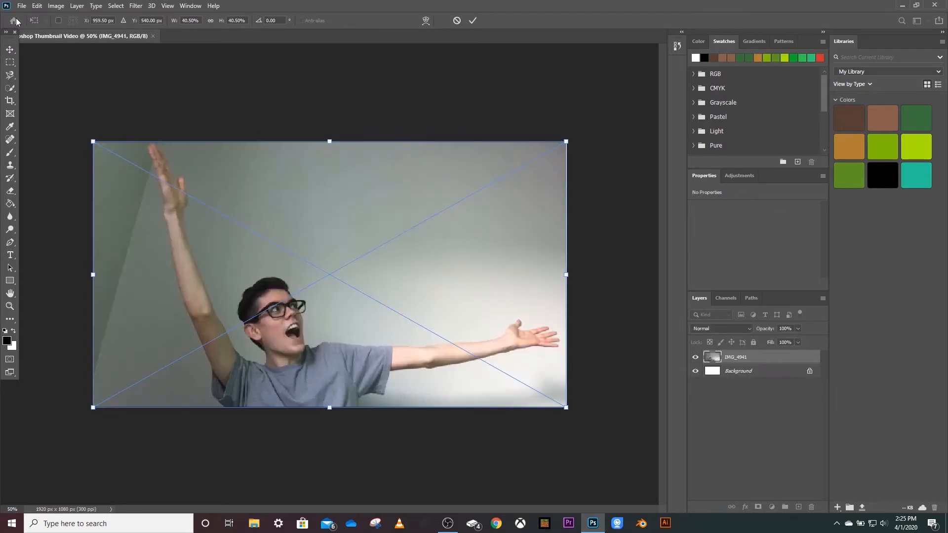
key(Return)
Select the person's head, torso and both arms in the photo with the Quick Selection tool.
click(258, 75)
click(261, 253)
click(9, 75)
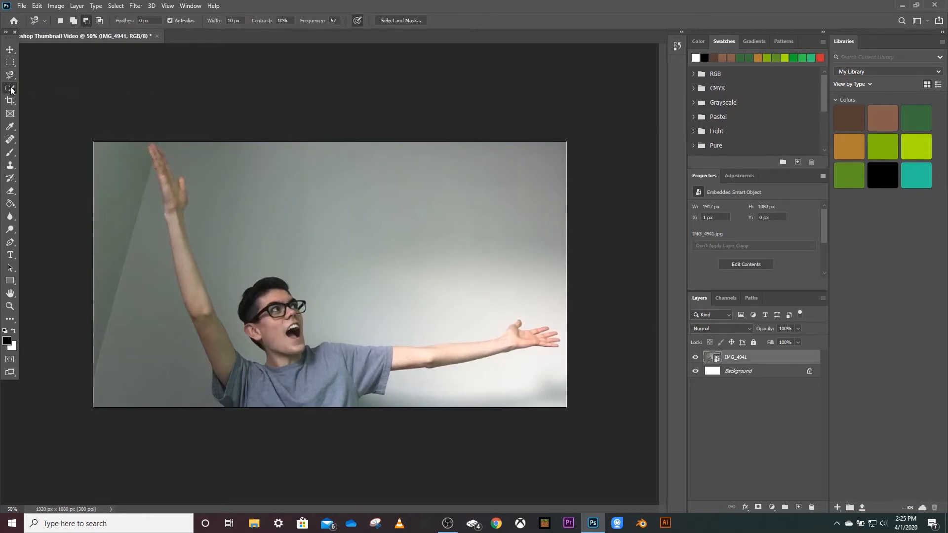
click(10, 88)
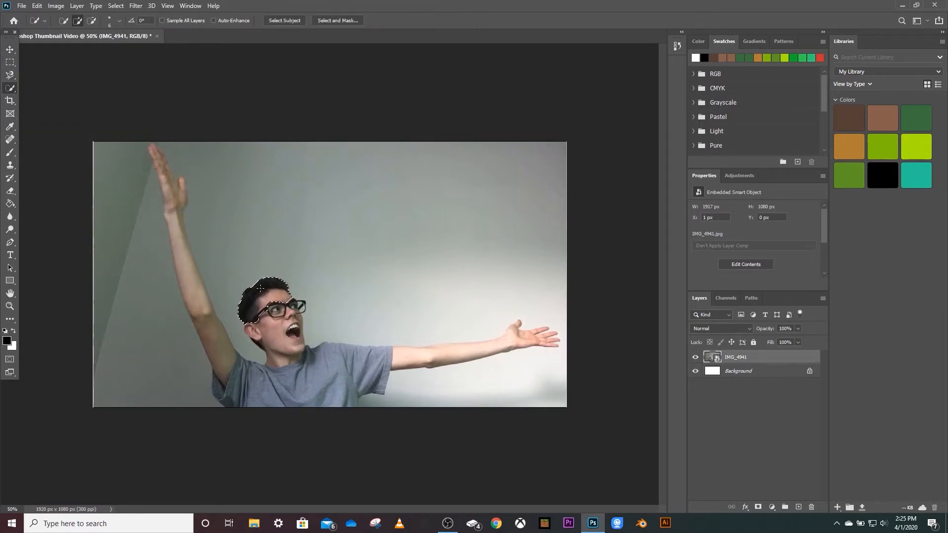
drag(283, 324, 287, 338)
drag(288, 385, 254, 392)
drag(182, 267, 179, 190)
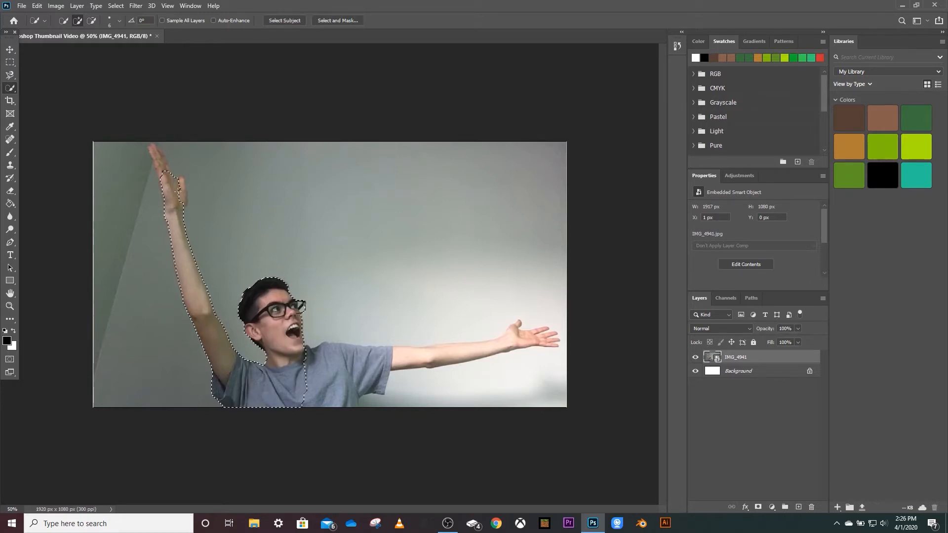
click(160, 157)
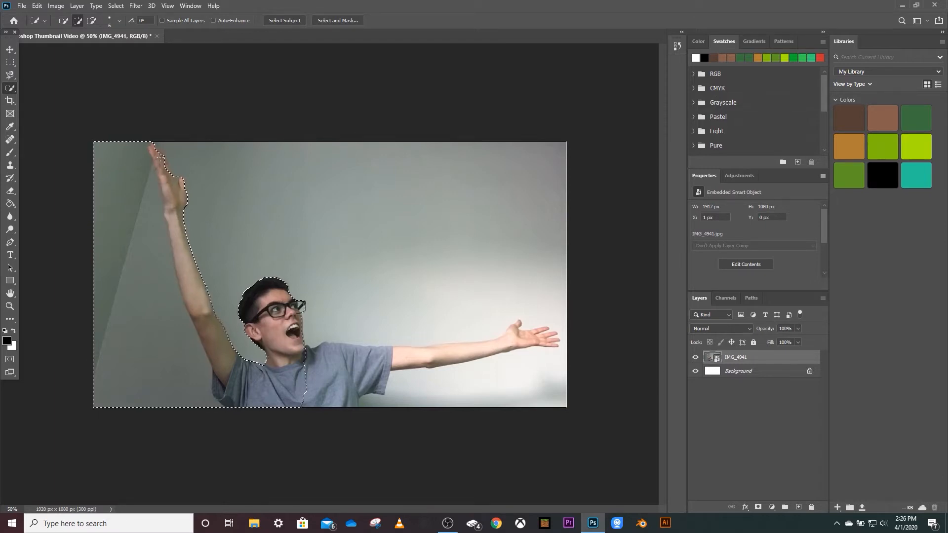
click(167, 168)
click(315, 388)
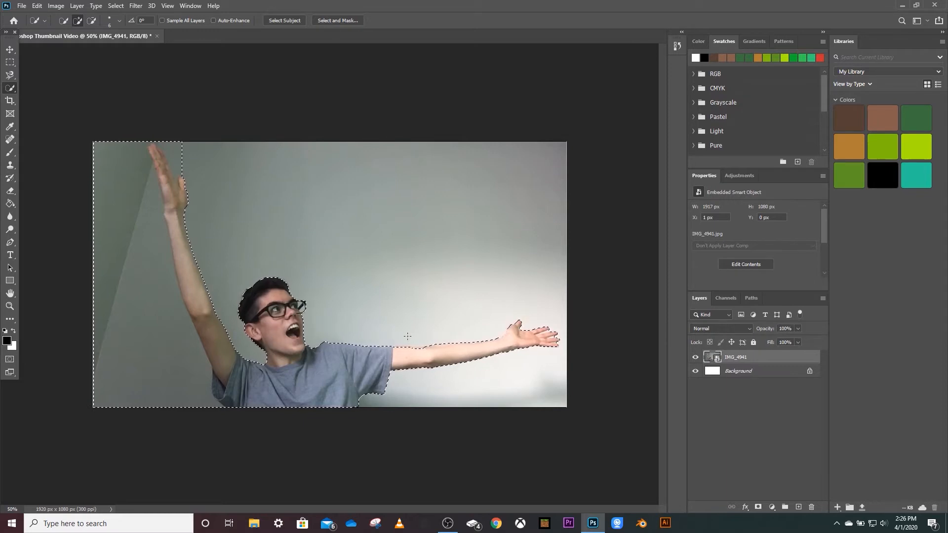
Copy the selected area to a new layer and delete the original IMG_4941 layer.
key(ctrl+j)
click(724, 370)
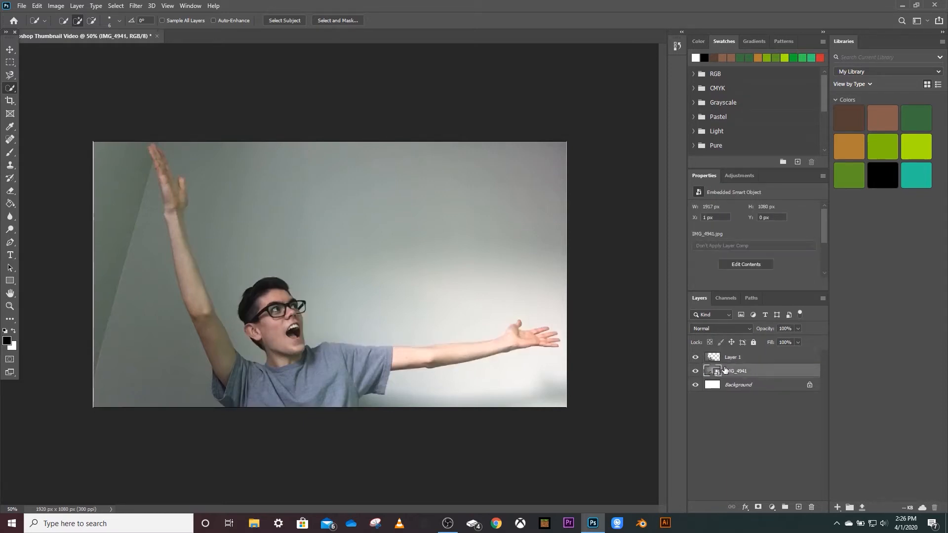
key(Delete)
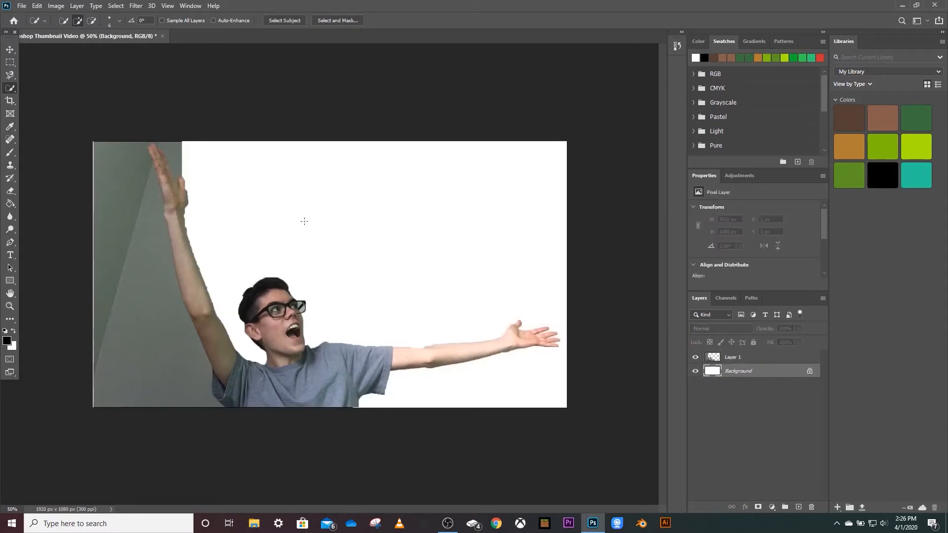
Trace the person's full outline with the Magnetic Lasso, excluding the leftover wall beside the raised arm.
click(8, 75)
mouse_move(186, 183)
mouse_down()
mouse_move(190, 245)
mouse_move(221, 319)
mouse_up()
mouse_move(241, 351)
mouse_down()
mouse_move(267, 364)
mouse_move(244, 328)
mouse_move(243, 296)
mouse_move(266, 279)
mouse_move(289, 284)
mouse_move(309, 316)
mouse_move(310, 344)
mouse_move(427, 347)
mouse_move(486, 342)
mouse_move(516, 322)
mouse_move(519, 330)
mouse_up()
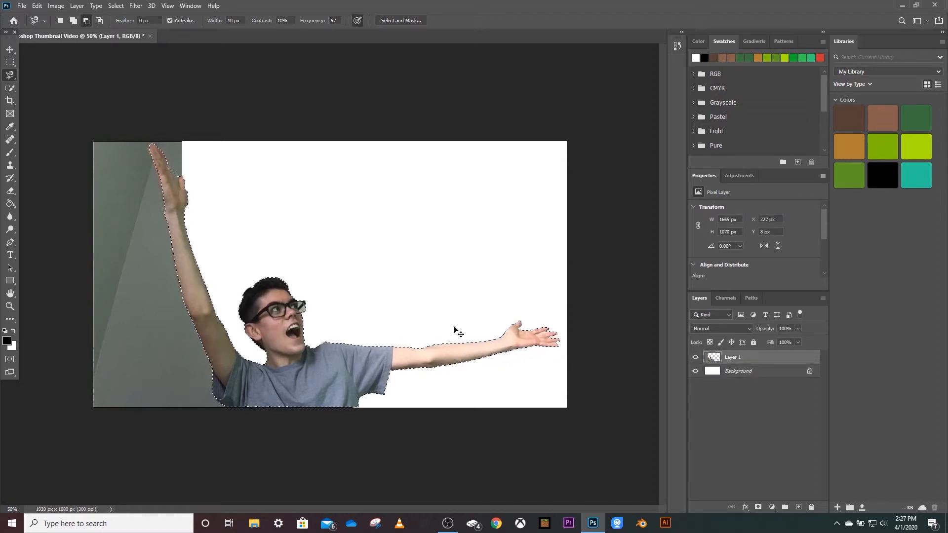
Copy the traced person to a new layer, then hide and delete the rough cutout layer beneath it.
key(ctrl+j)
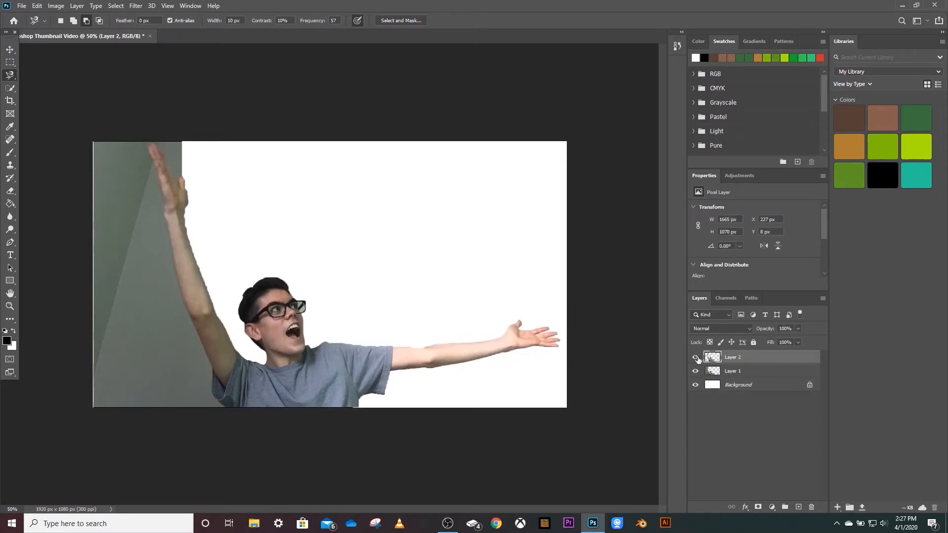
click(695, 370)
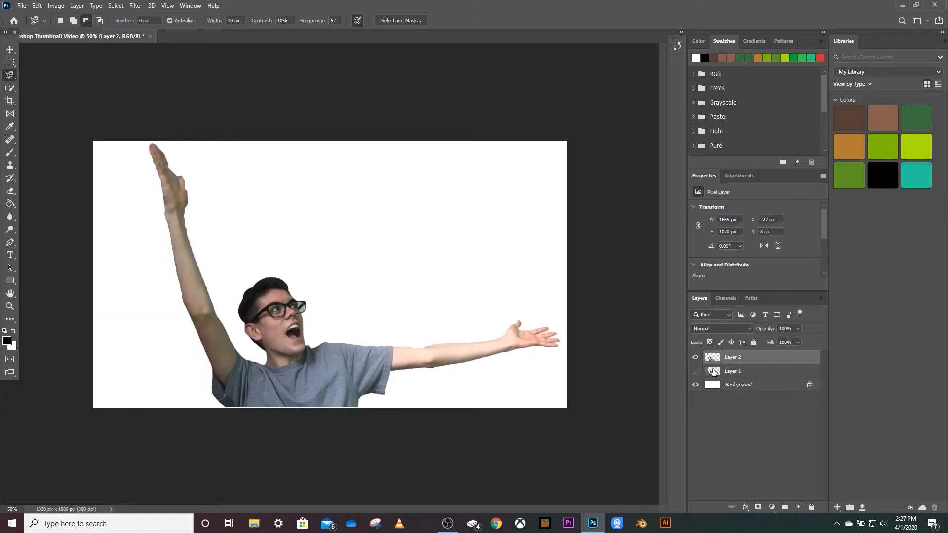
click(749, 370)
key(Delete)
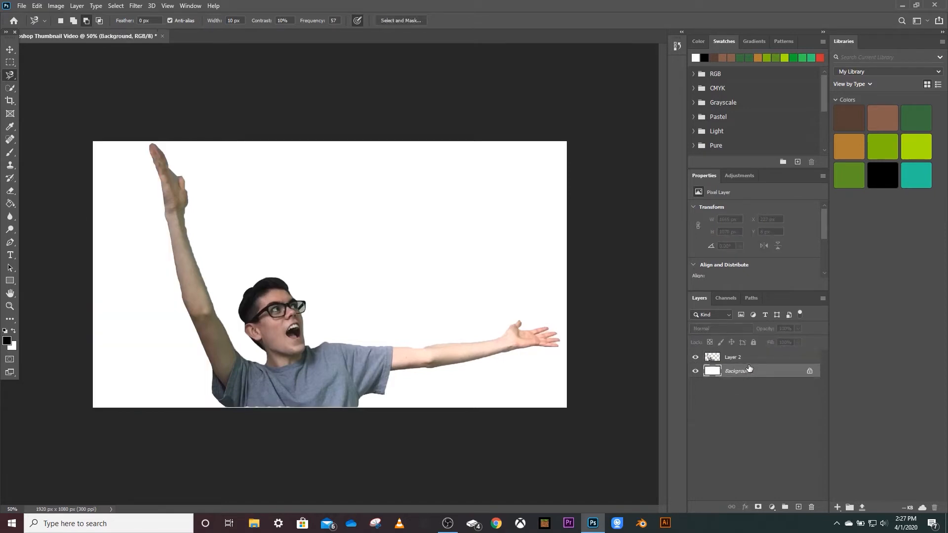
Scale the person cutout down and move it into the lower-left corner of the canvas.
click(743, 357)
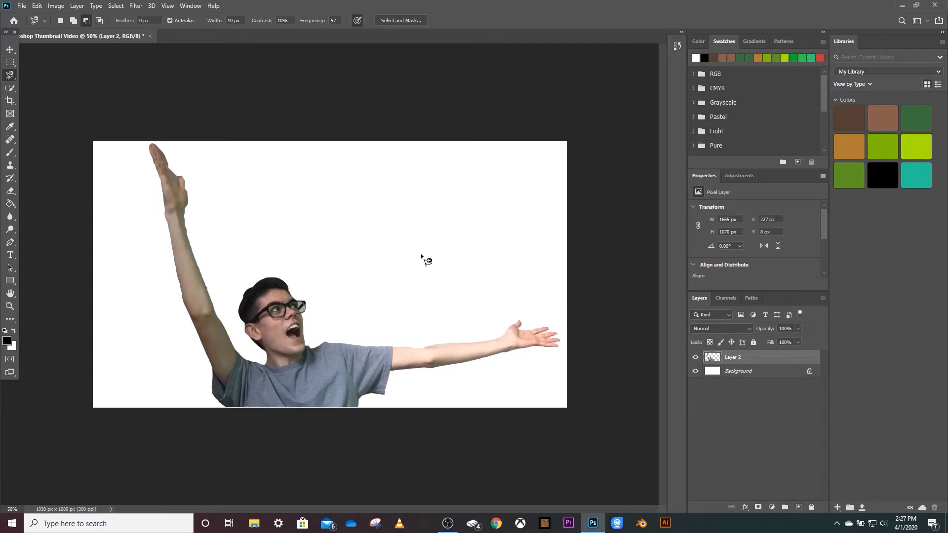
click(10, 50)
drag(290, 347, 231, 354)
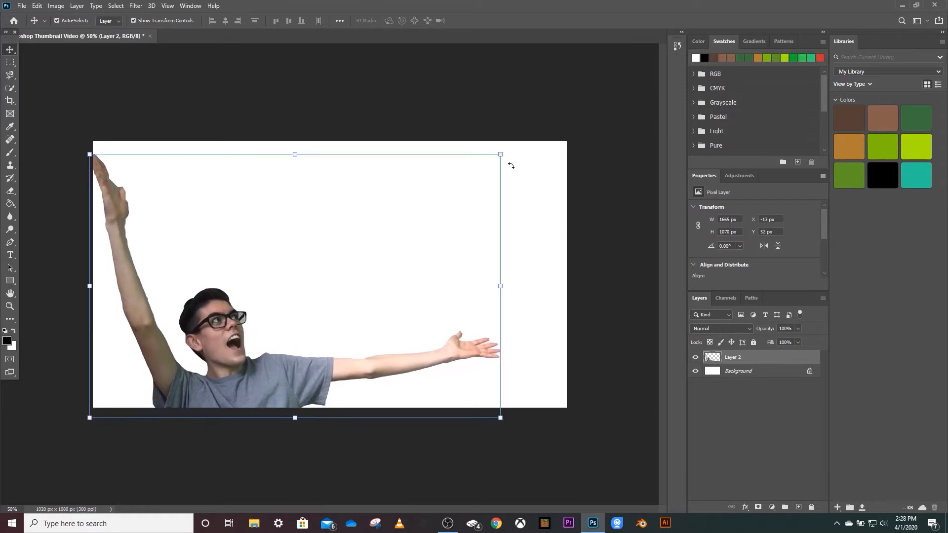
drag(502, 154, 473, 206)
drag(243, 393, 233, 395)
click(10, 50)
click(160, 58)
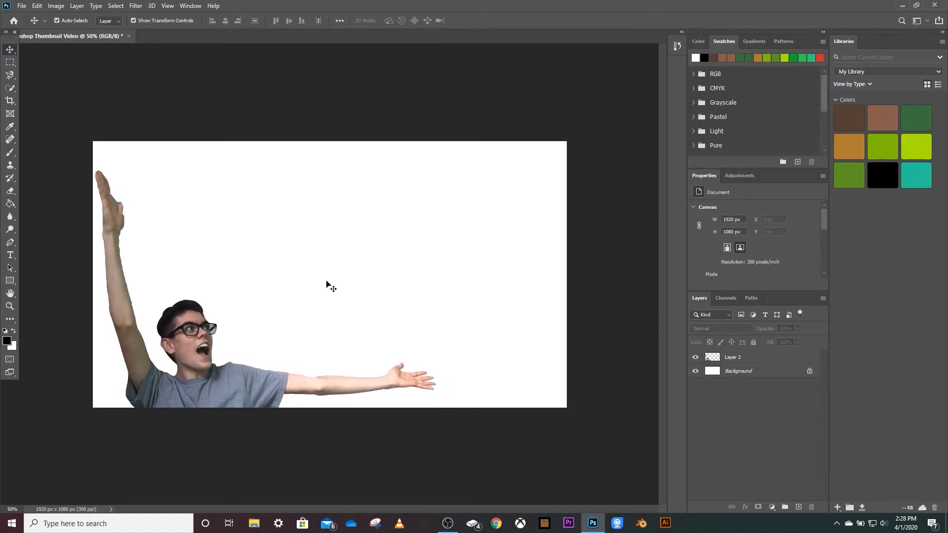
Switch to Chrome and run an image search for "photoshop icon".
click(496, 525)
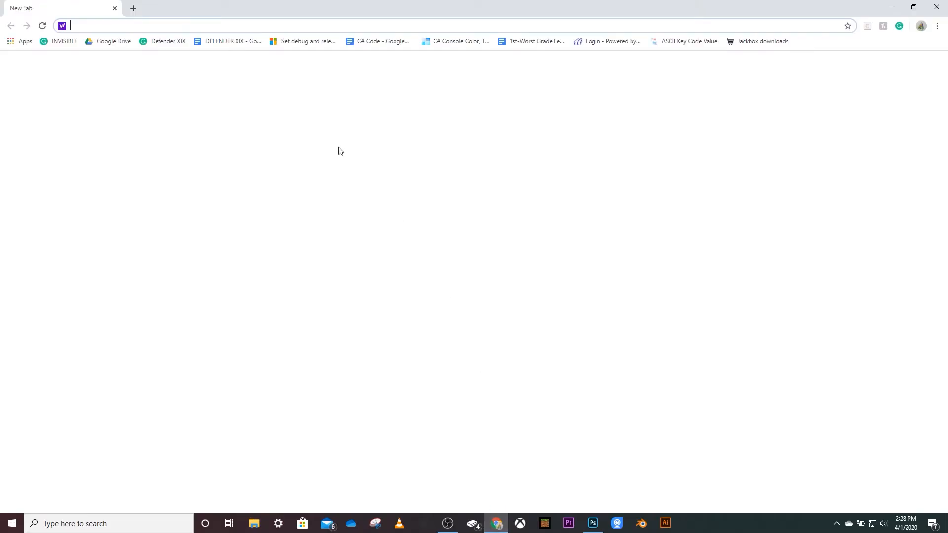
text(photos)
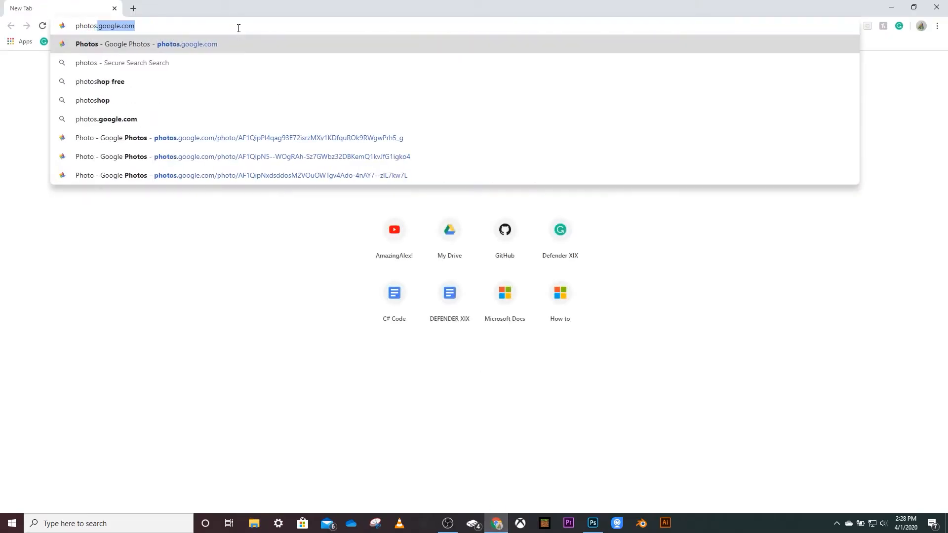
text(hop icon)
key(Return)
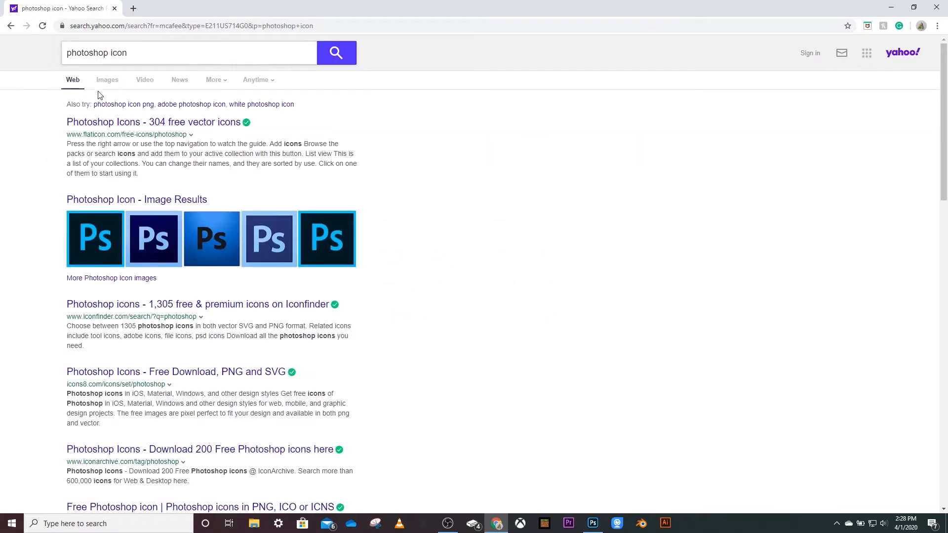
click(107, 79)
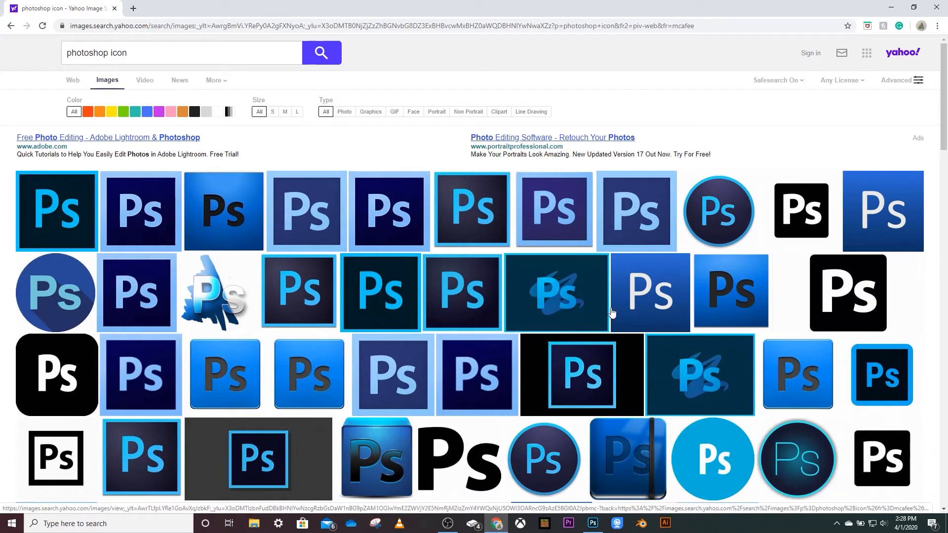
Find the image result showing the Ps, Ai, Id and Acrobat icons in a row and save it.
scroll(206, 245, down, 4)
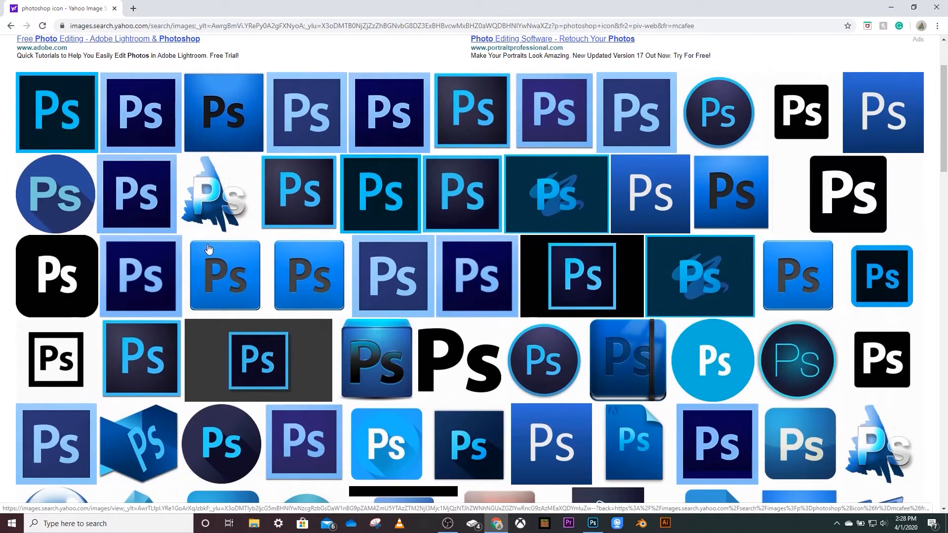
scroll(209, 250, down, 2)
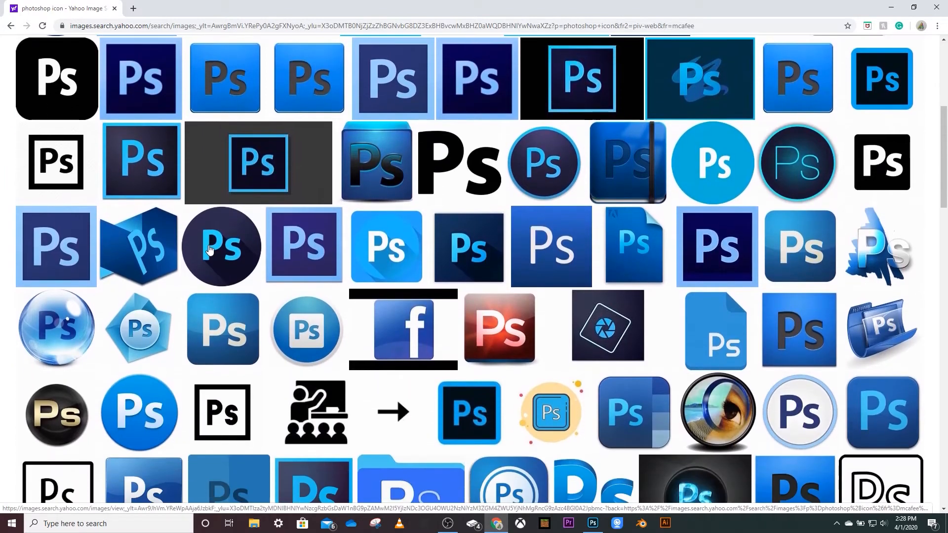
scroll(520, 502, down, 2)
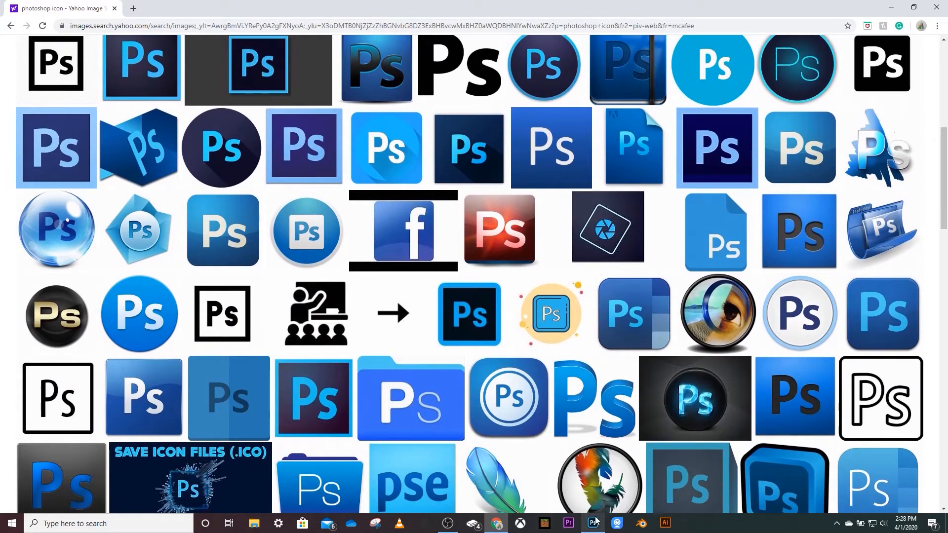
scroll(400, 308, down, 5)
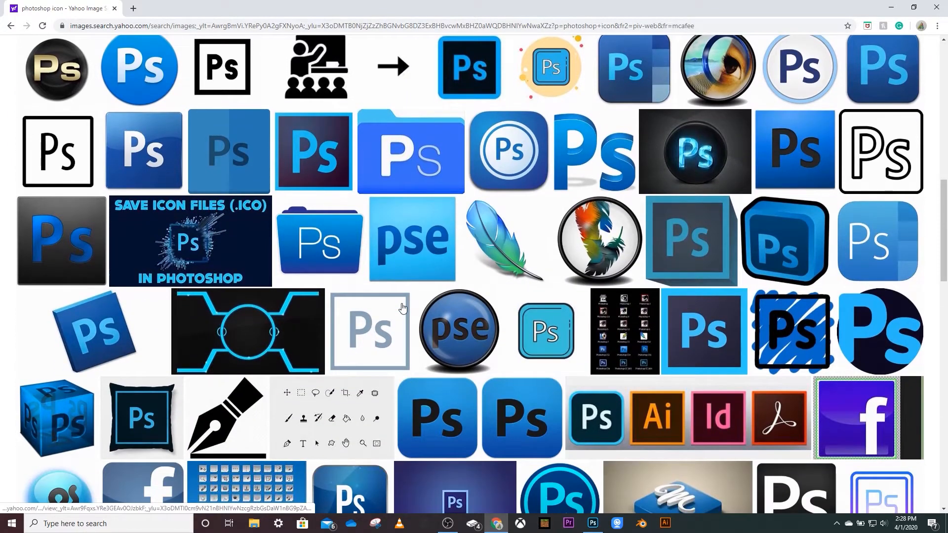
click(610, 416)
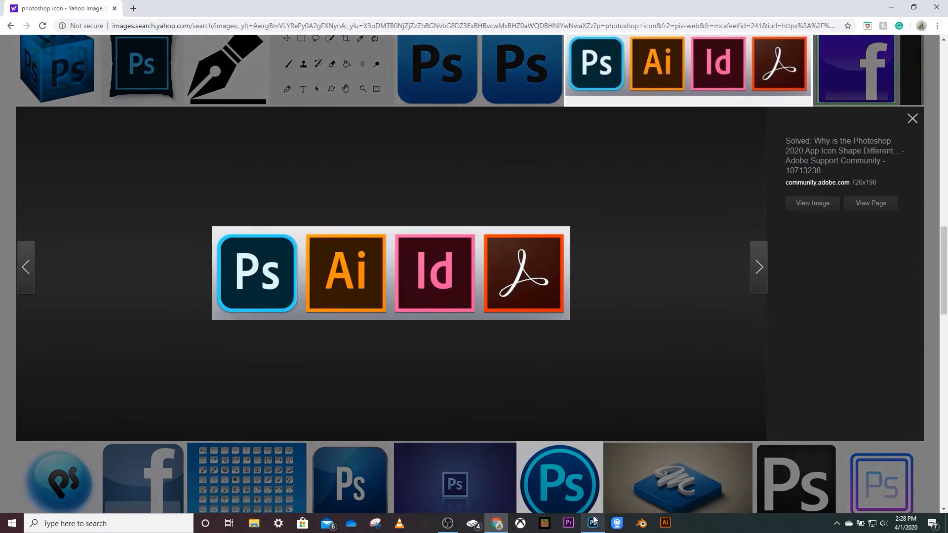
right_click(254, 272)
click(286, 289)
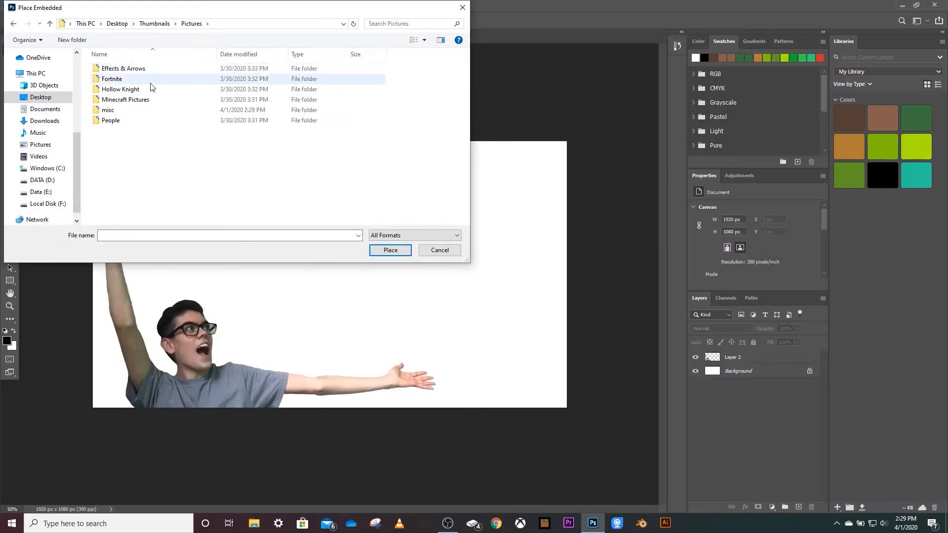
Place the Adobe stuff image from the misc folder as an embedded object and move it toward the canvas's right side.
double_click(132, 106)
click(133, 102)
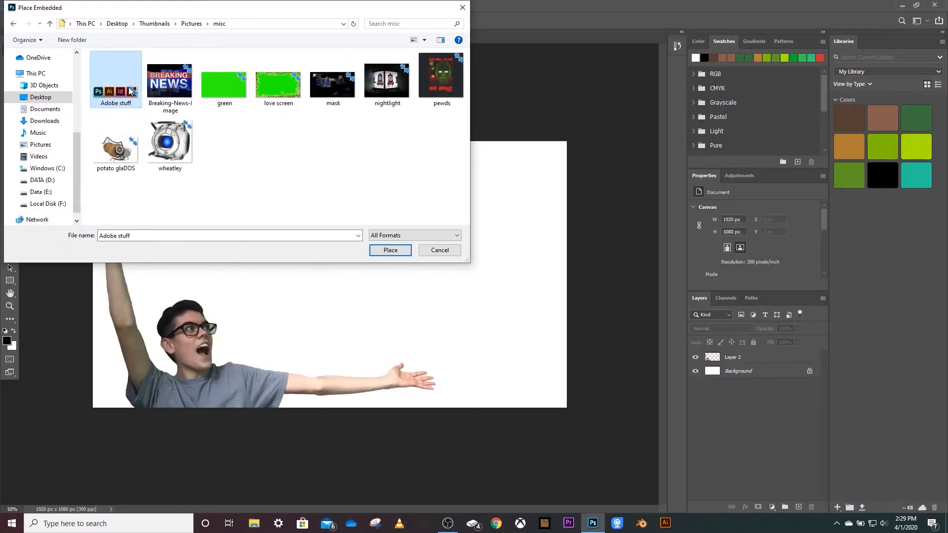
click(398, 251)
key(Return)
drag(304, 268, 446, 253)
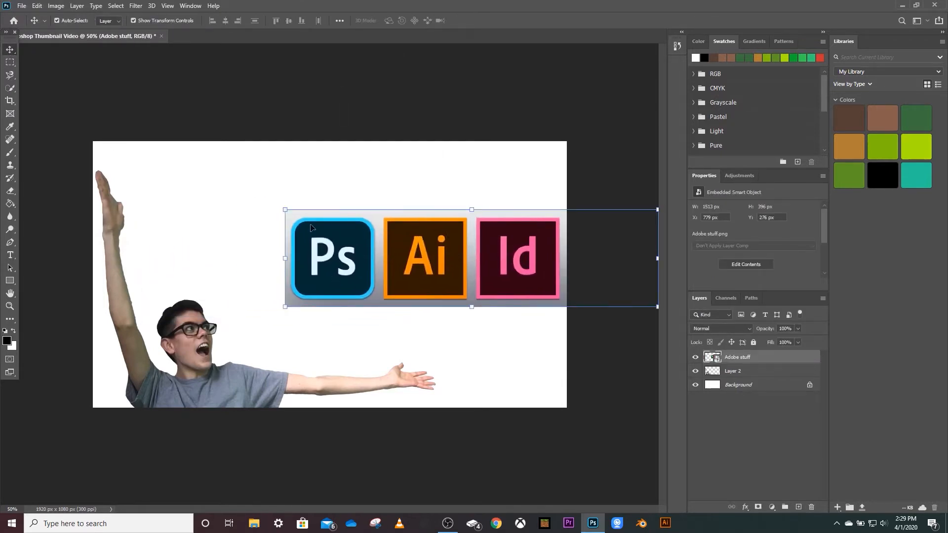
Quick-select the Ps icon, including its blue border, and copy it to a new layer.
click(10, 88)
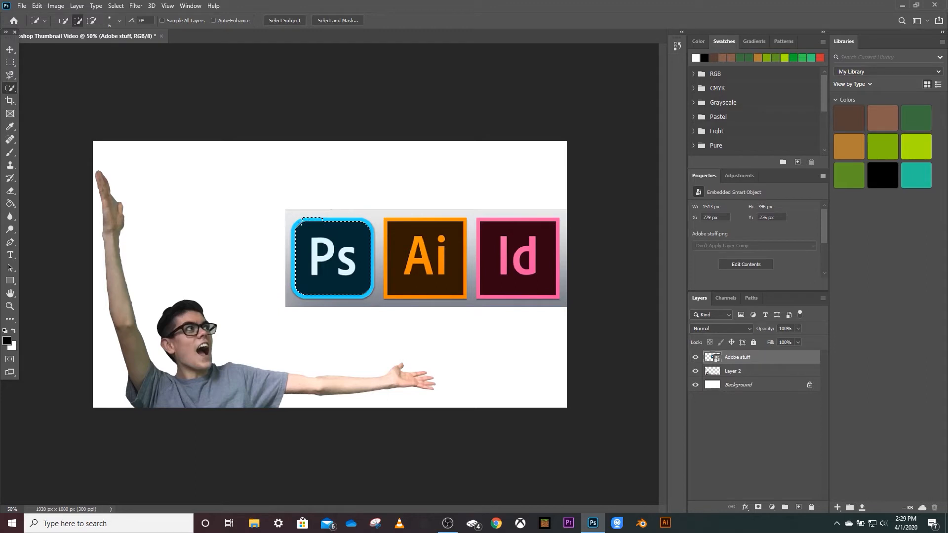
drag(293, 242, 296, 260)
key(ctrl+j)
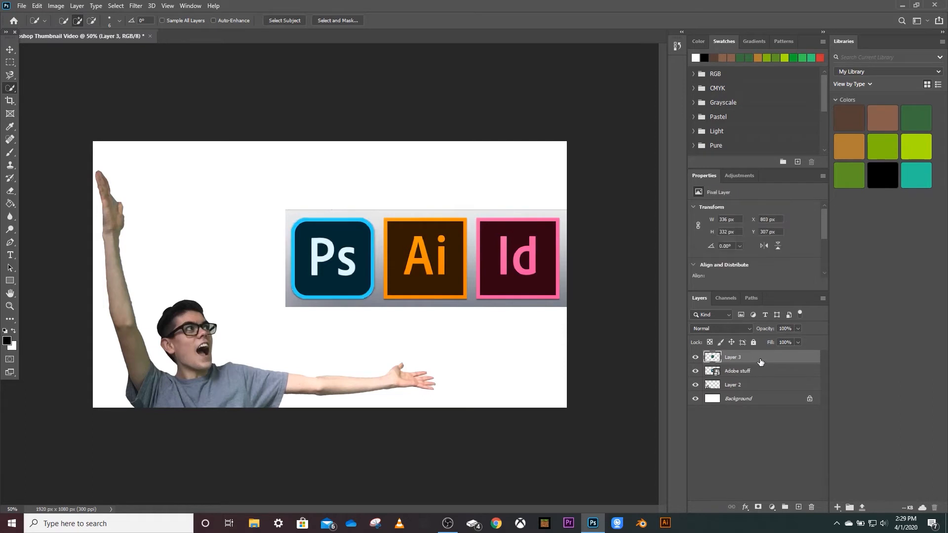
Hide and delete the Adobe stuff layer so that only the separate Ps icon is kept.
click(756, 371)
click(696, 370)
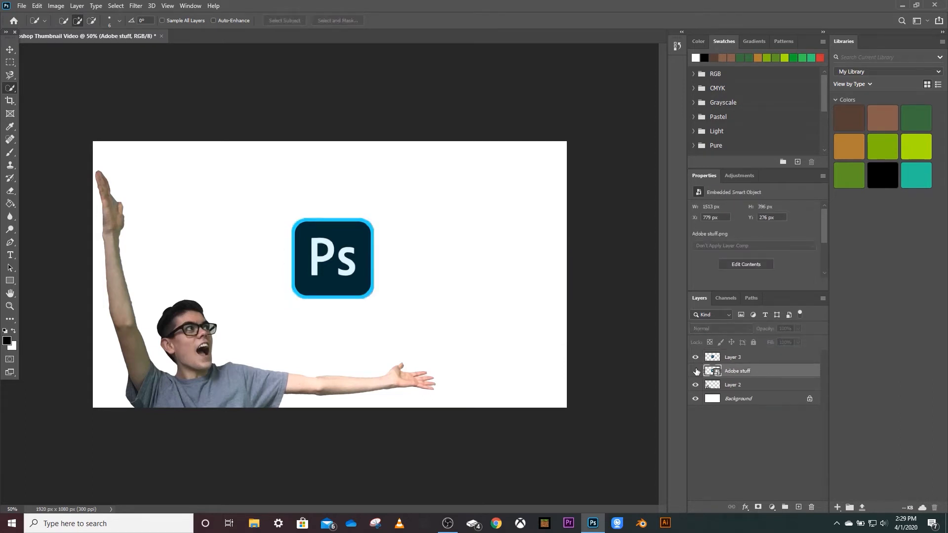
click(696, 371)
key(Delete)
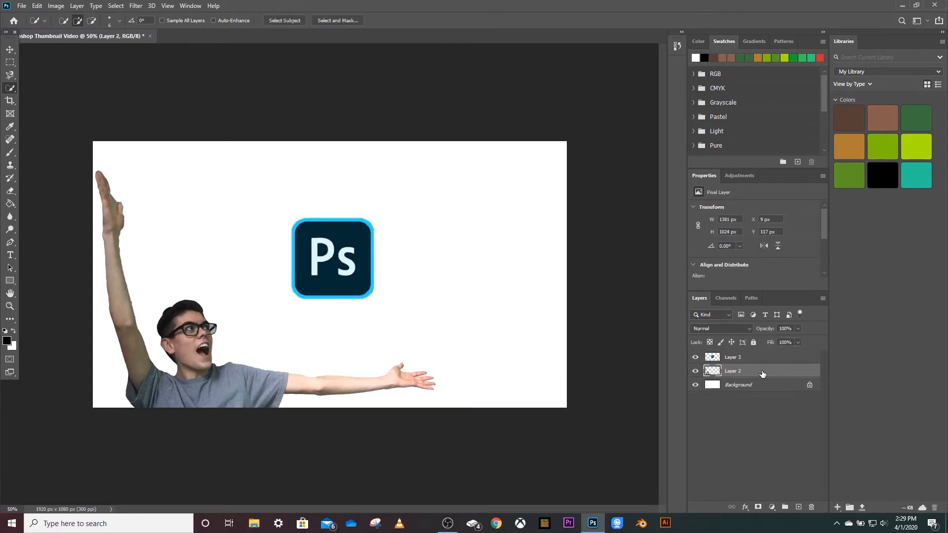
Enlarge the Ps icon to about 504 x 498 px near the middle of the canvas.
click(10, 49)
click(325, 255)
drag(374, 219, 414, 178)
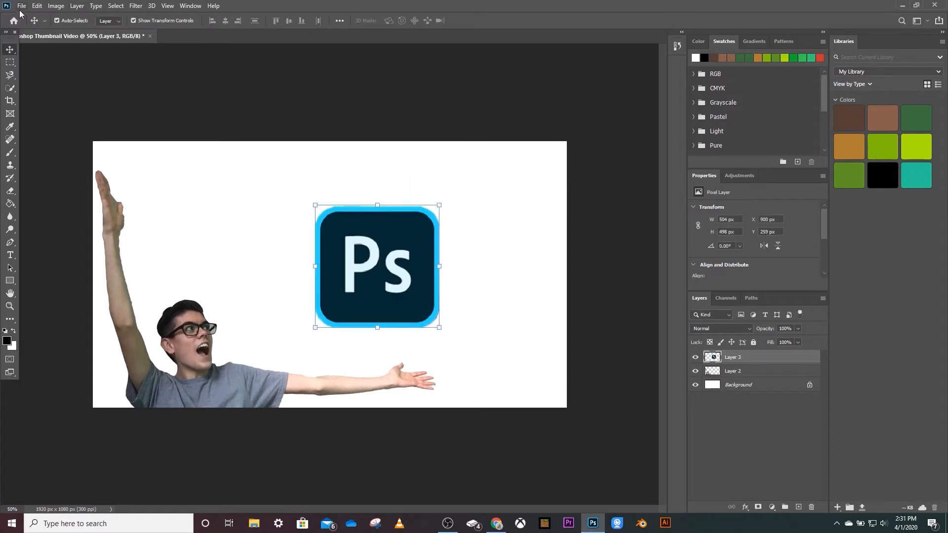
Select the whole canvas and align the Ps icon to its horizontal and vertical centers, then deselect.
click(10, 62)
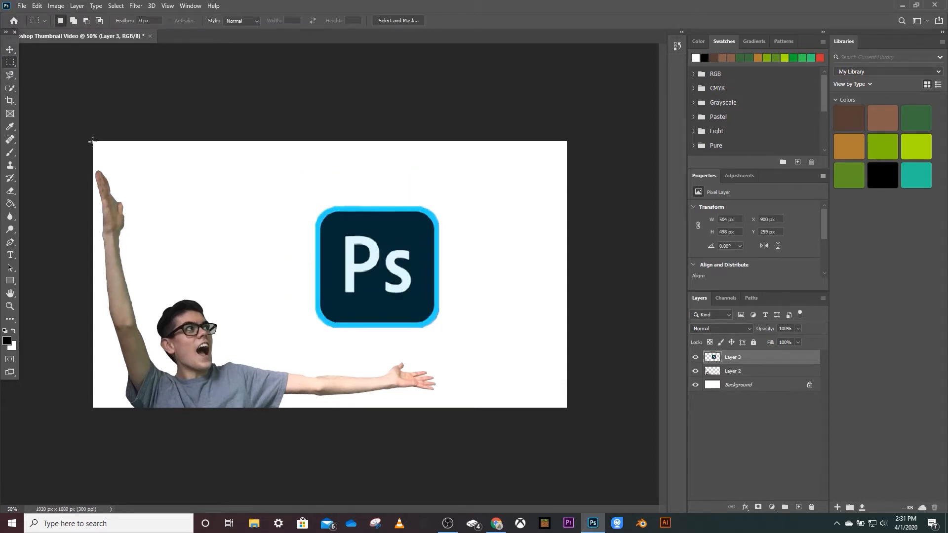
drag(93, 141, 576, 409)
click(10, 50)
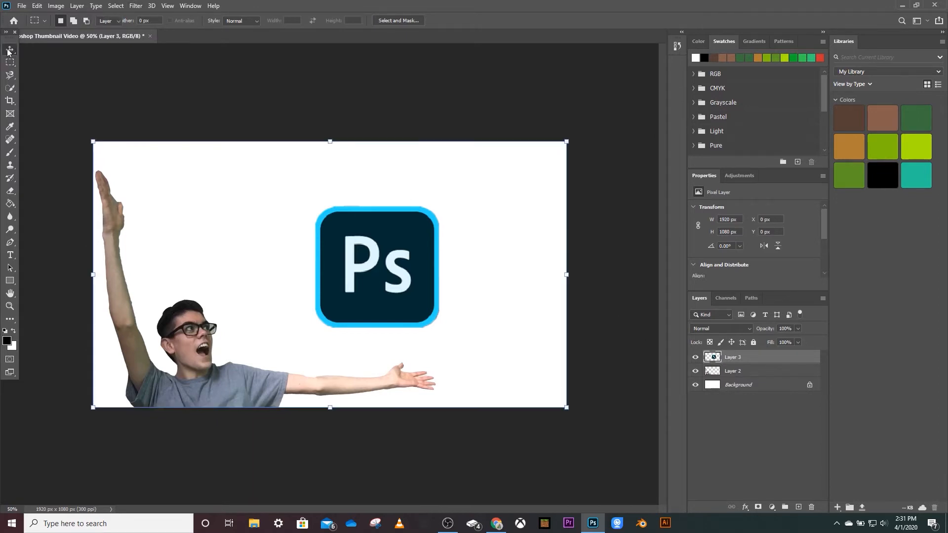
click(225, 21)
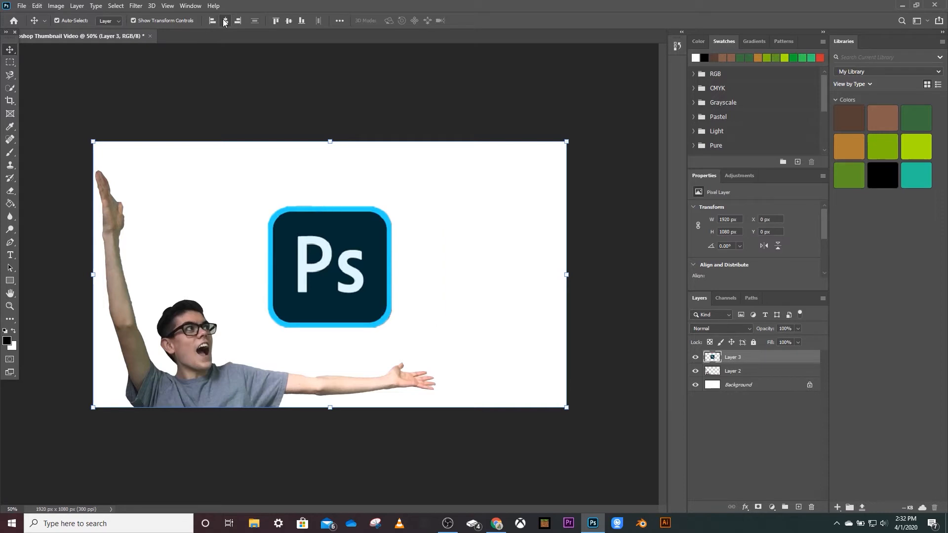
click(289, 22)
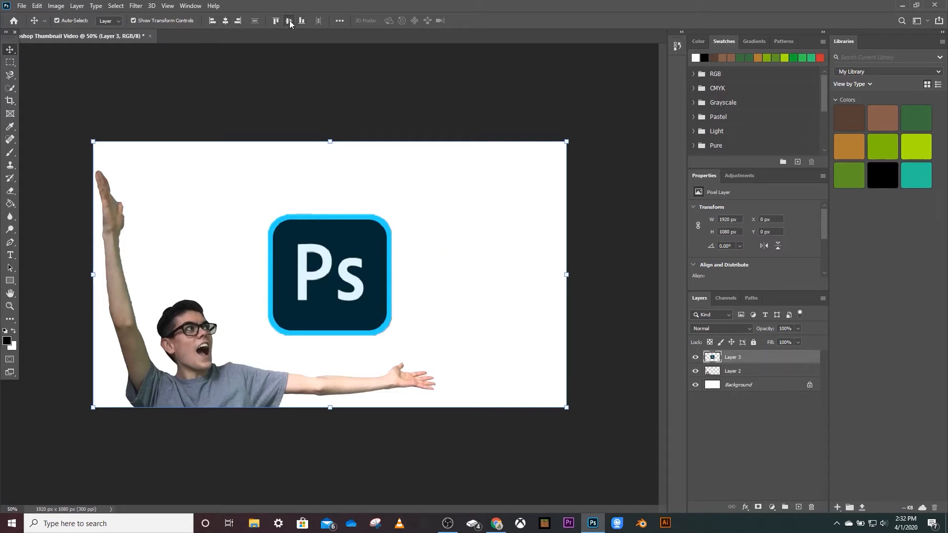
click(313, 70)
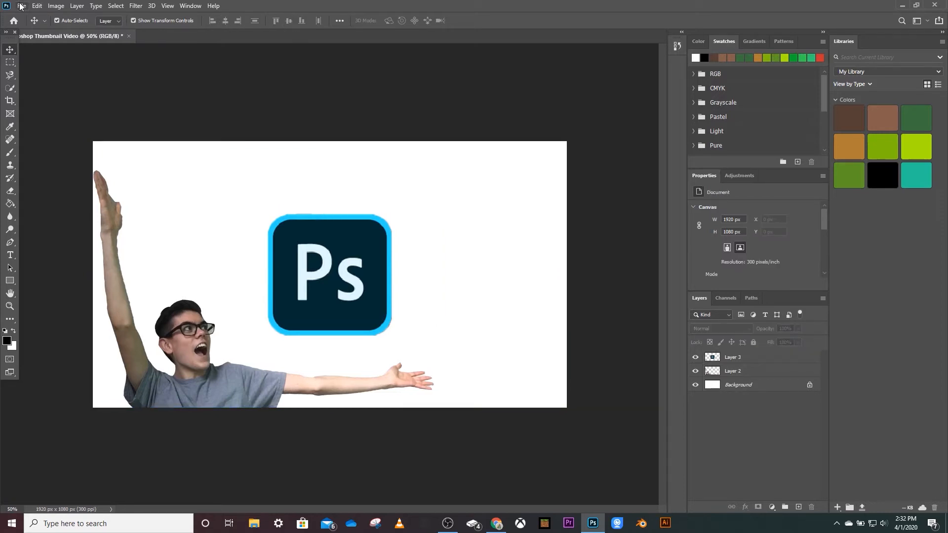
Save the document on the computer as Photoshop Thumbnail Video in Photoshop PSD format.
click(22, 6)
click(51, 116)
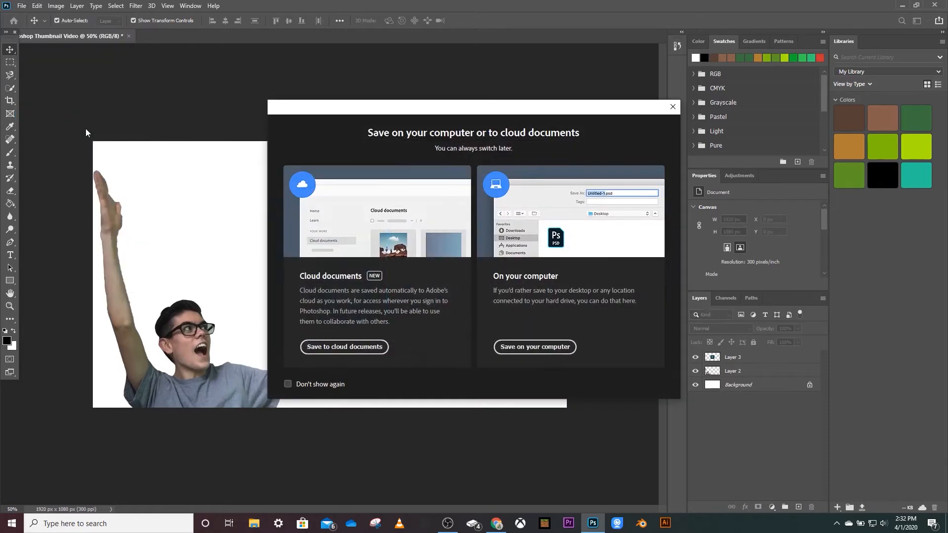
click(518, 345)
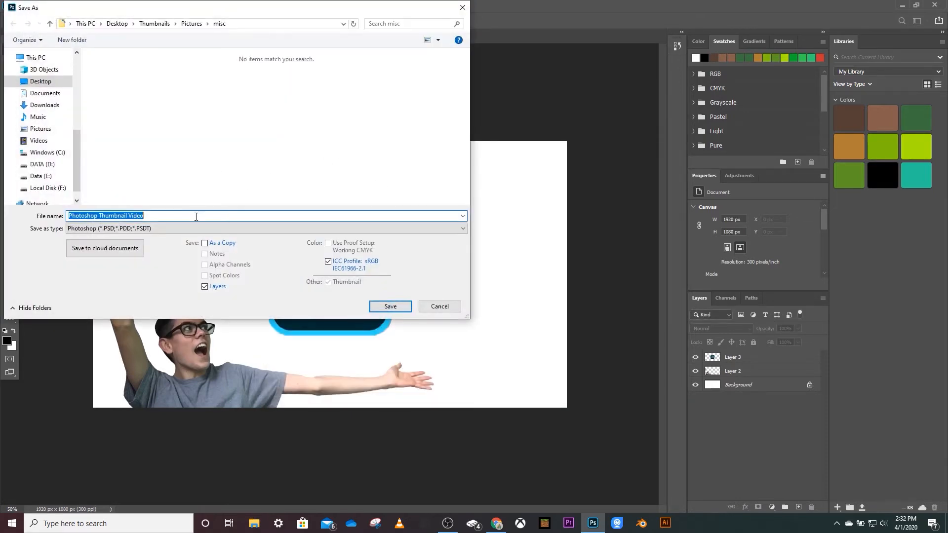
click(41, 82)
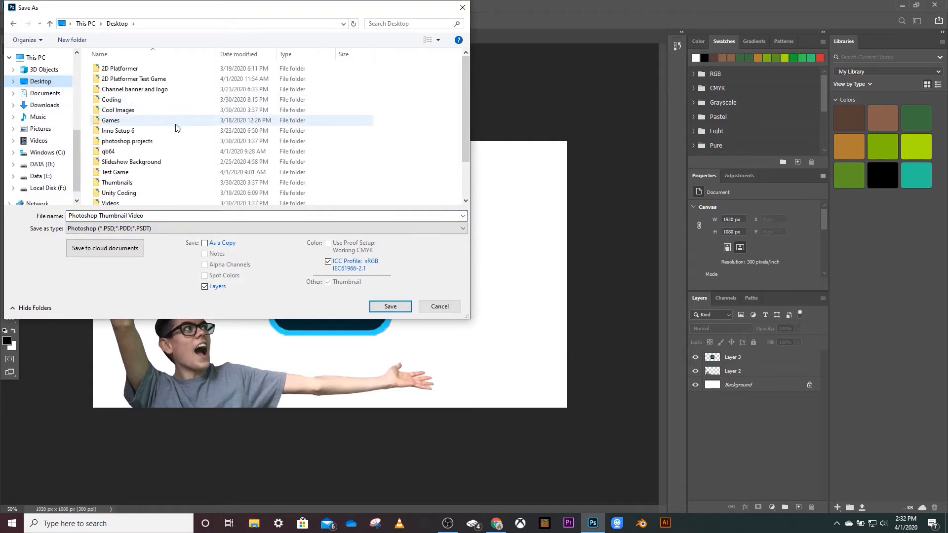
scroll(465, 109, down, 1)
click(390, 306)
click(581, 149)
Open the existing Bond portrait project, the first file in the photoshop projects folder, as another document.
right_click(206, 36)
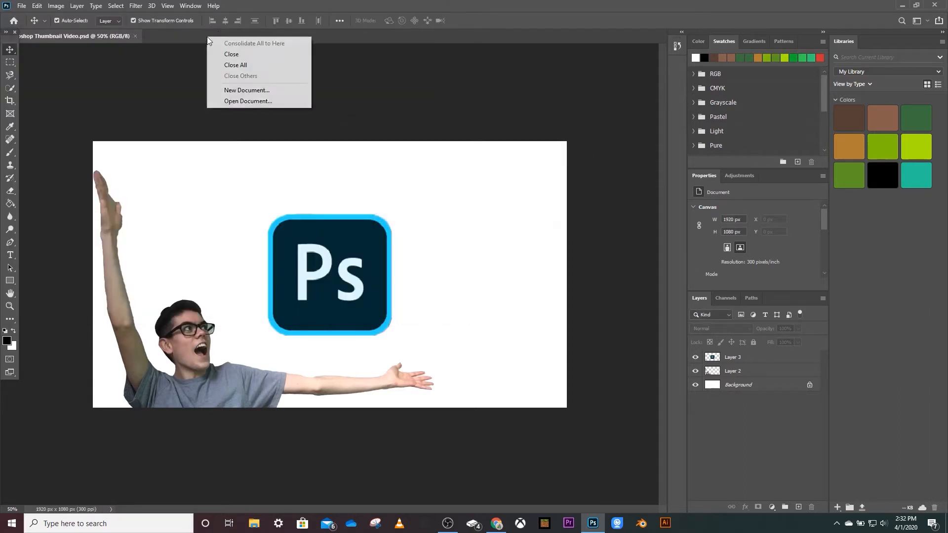
click(268, 99)
click(115, 68)
click(390, 267)
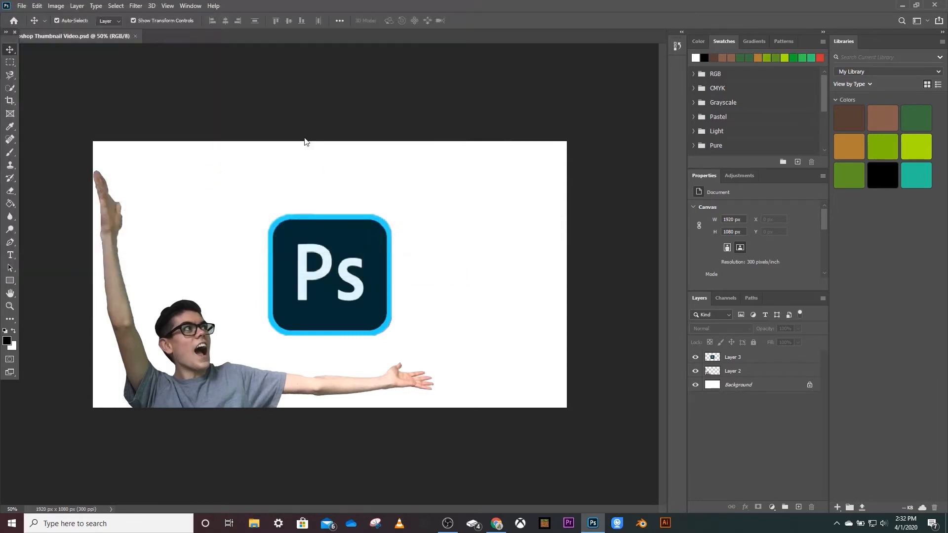
Open the AMC2 file from the photoshop projects folder as a further document.
right_click(280, 37)
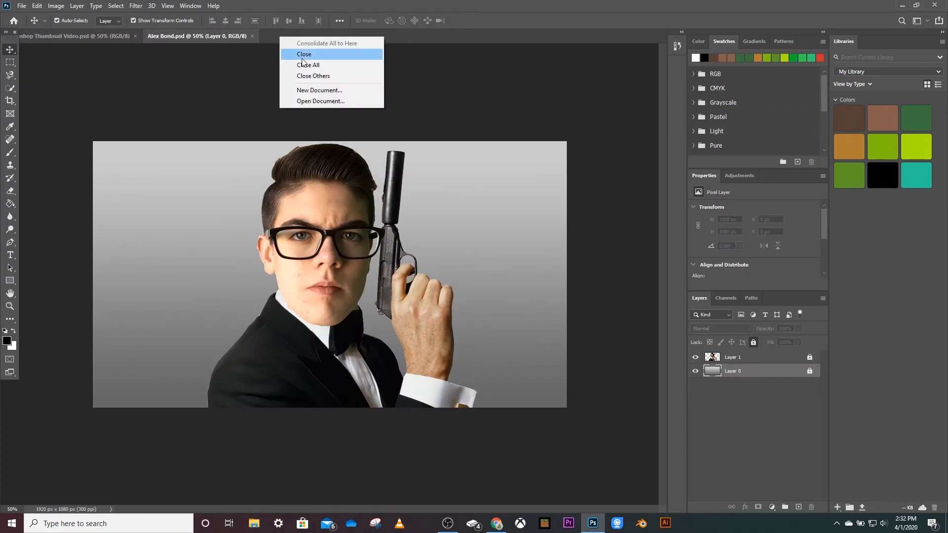
click(336, 101)
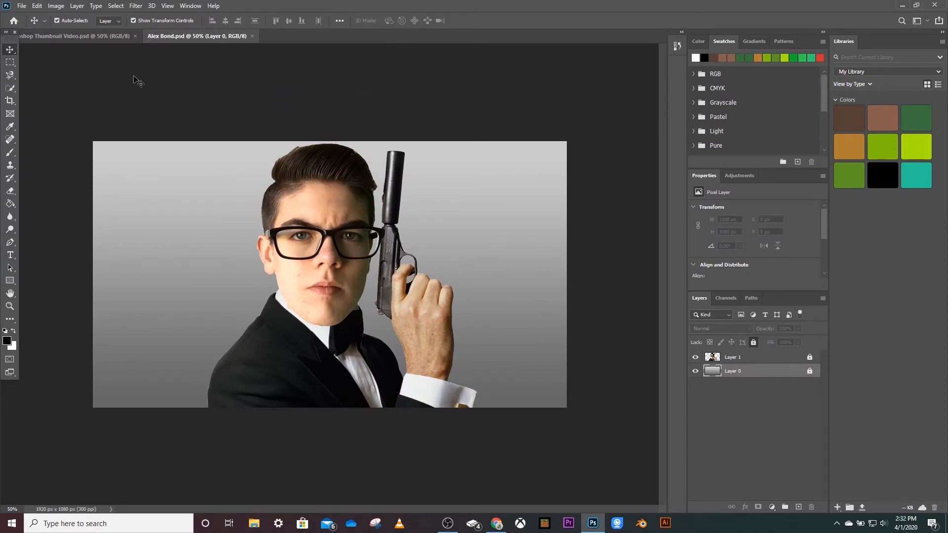
right_click(284, 37)
click(342, 98)
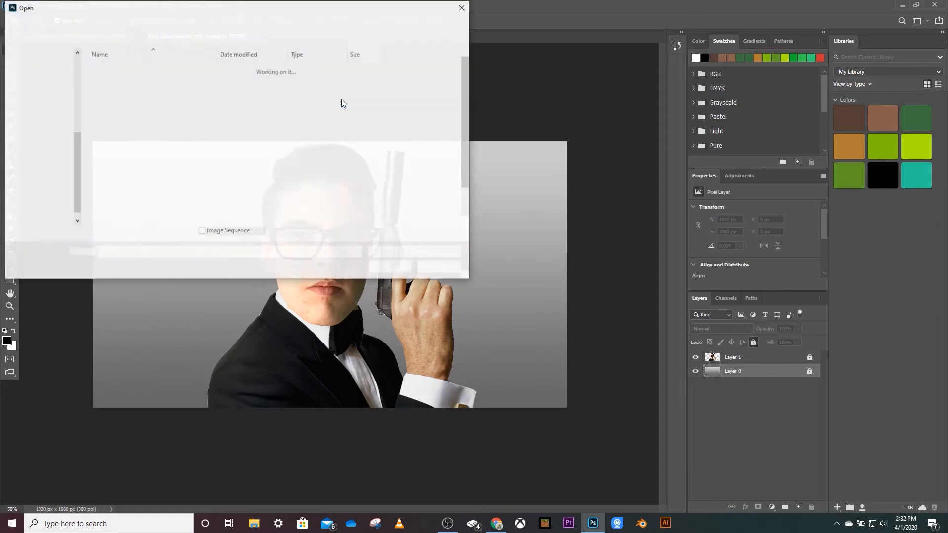
click(138, 80)
click(392, 267)
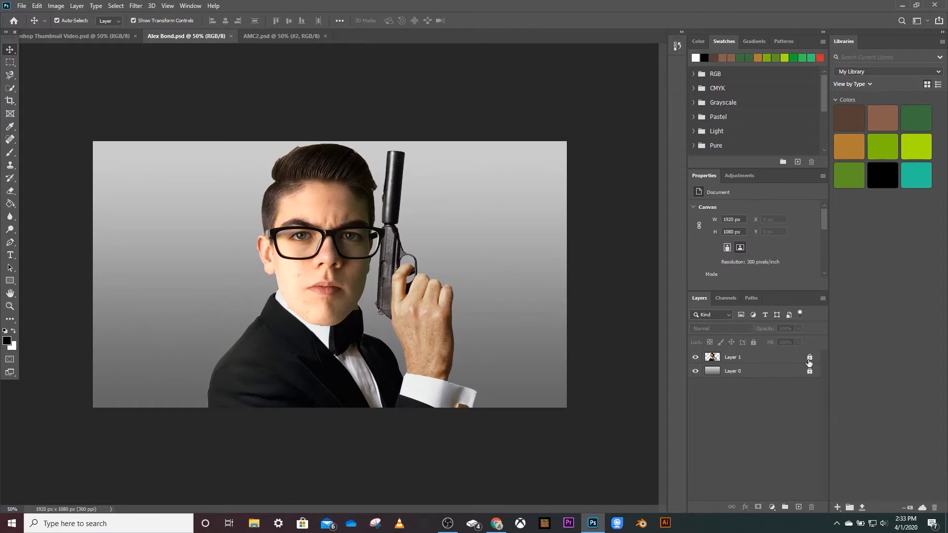
Copy the tuxedo man on Layer 1 of the Bond portrait project and paste him into the thumbnail document.
click(808, 357)
click(305, 257)
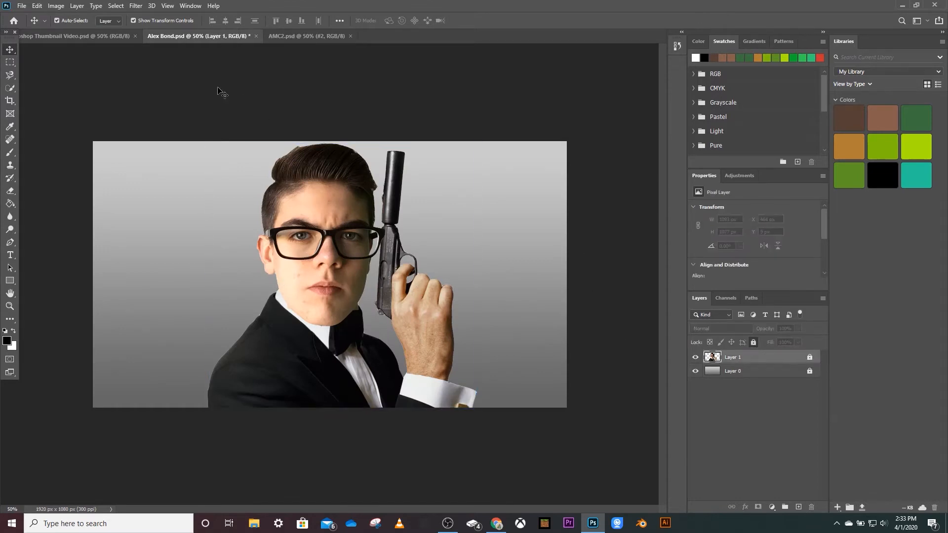
click(74, 36)
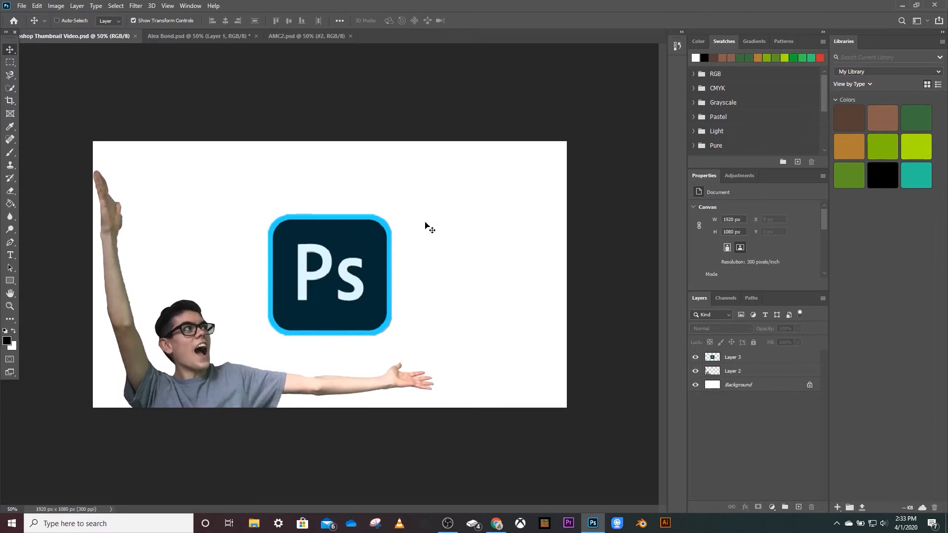
key(ctrl+v)
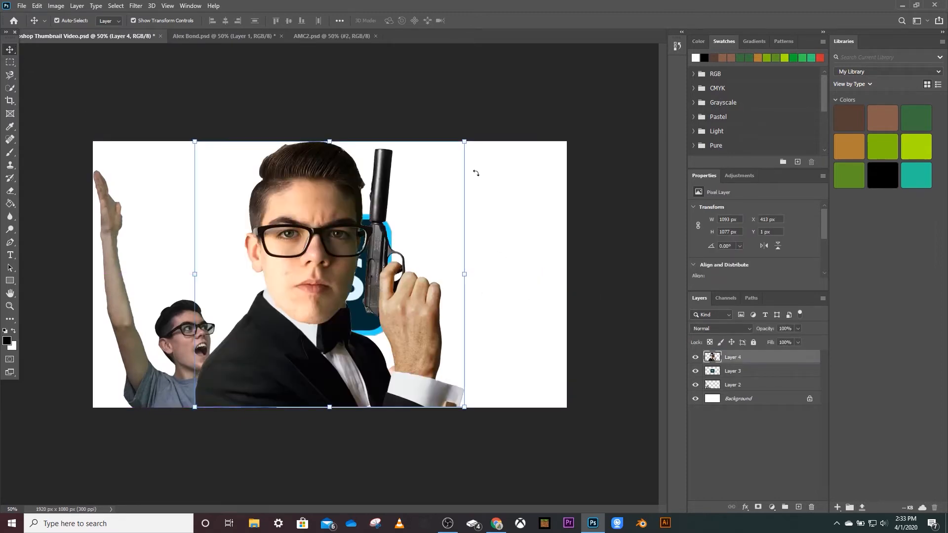
Scale the tuxedo man down, move him beside the Ps icon and put his layer beneath the icon's layer.
drag(464, 143, 364, 313)
drag(258, 324, 362, 200)
drag(442, 148, 490, 156)
mouse_move(732, 373)
mouse_down()
mouse_move(733, 347)
mouse_move(734, 356)
mouse_up()
Rotate the tuxedo man about 47° clockwise and position him leaning out from behind the Ps icon's right edge.
mouse_move(370, 185)
mouse_down()
mouse_move(374, 171)
mouse_move(354, 151)
mouse_move(371, 189)
mouse_up()
key(ctrl+t)
drag(426, 148, 472, 227)
drag(399, 213, 425, 229)
click(10, 50)
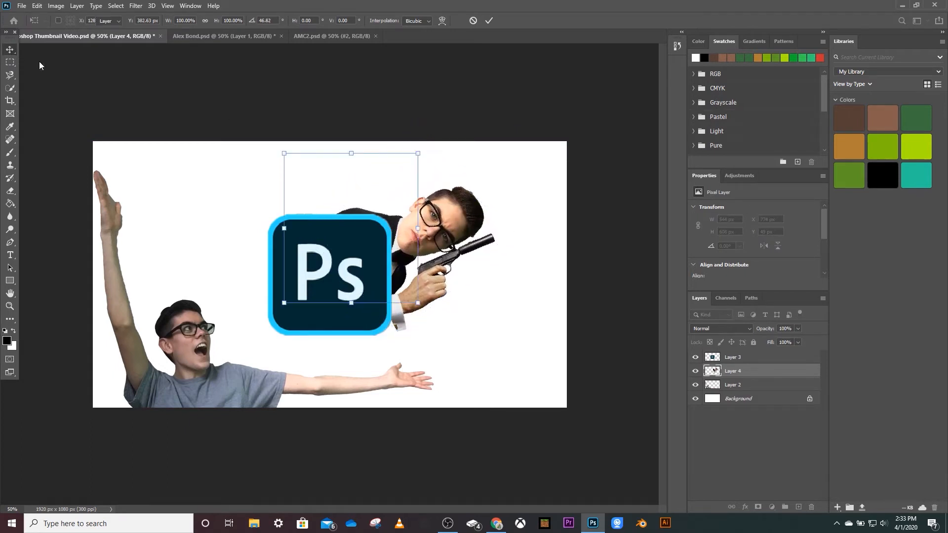
click(250, 72)
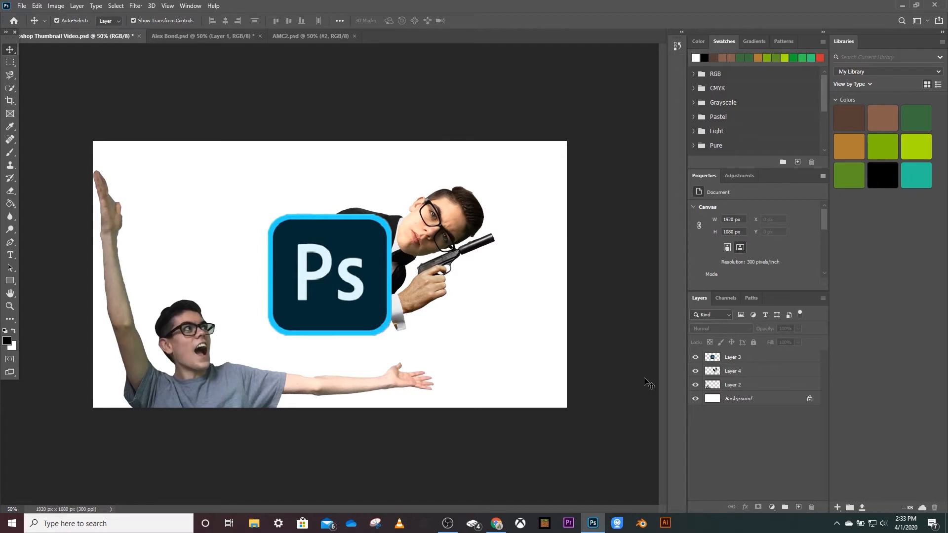
Copy the diamond and shinier layers from AMC2 and return to the thumbnail document.
click(291, 38)
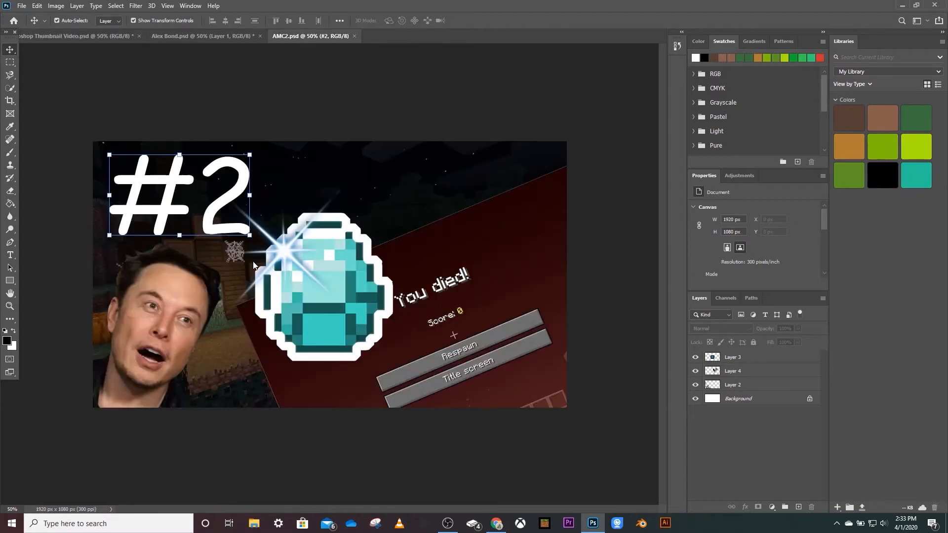
click(327, 260)
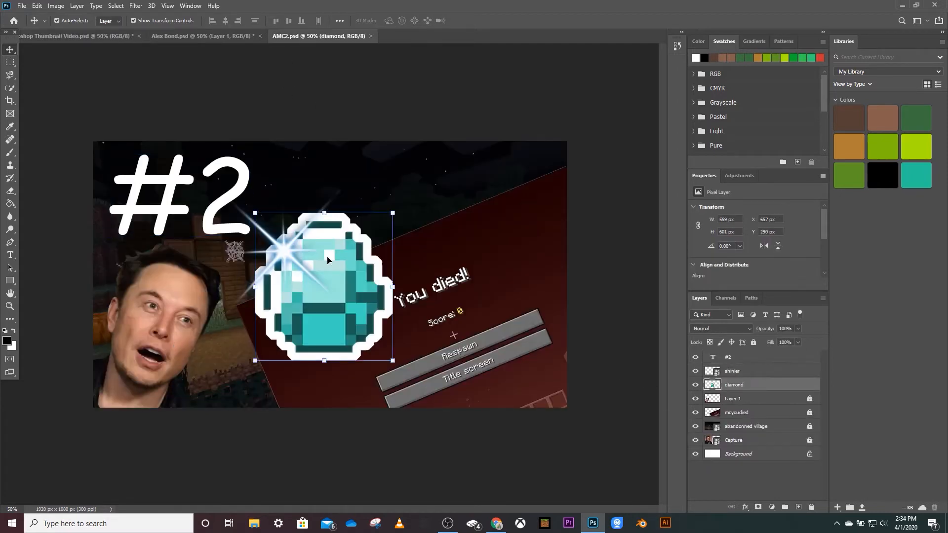
ctrl+click(753, 370)
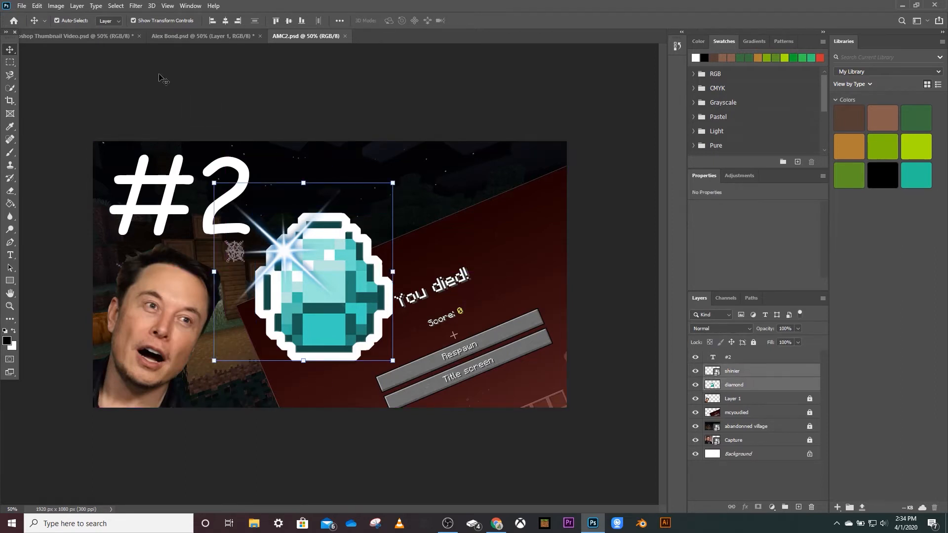
click(122, 38)
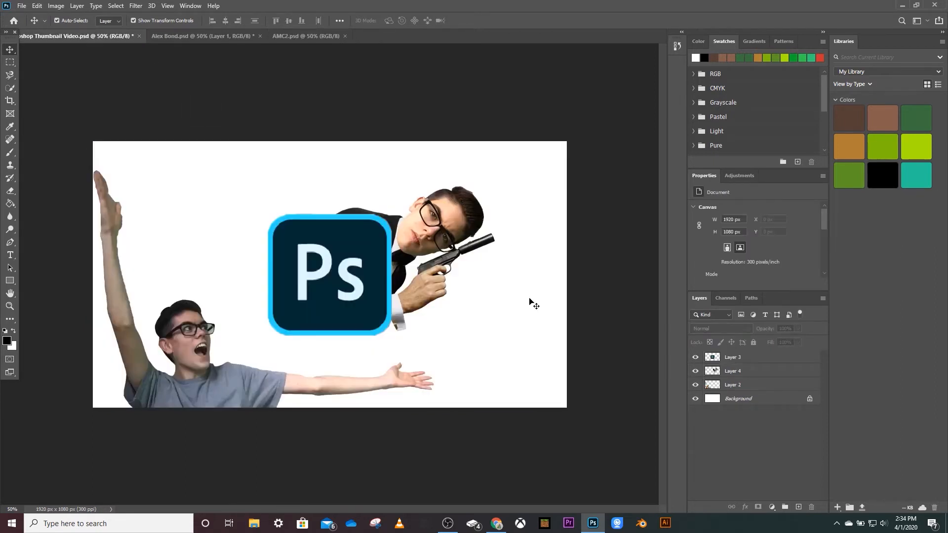
Place the diamond and its shine as a diamond group, tilted left behind the Ps icon's upper-left corner.
drag(515, 304, 337, 171)
drag(355, 121, 346, 91)
click(313, 81)
click(322, 84)
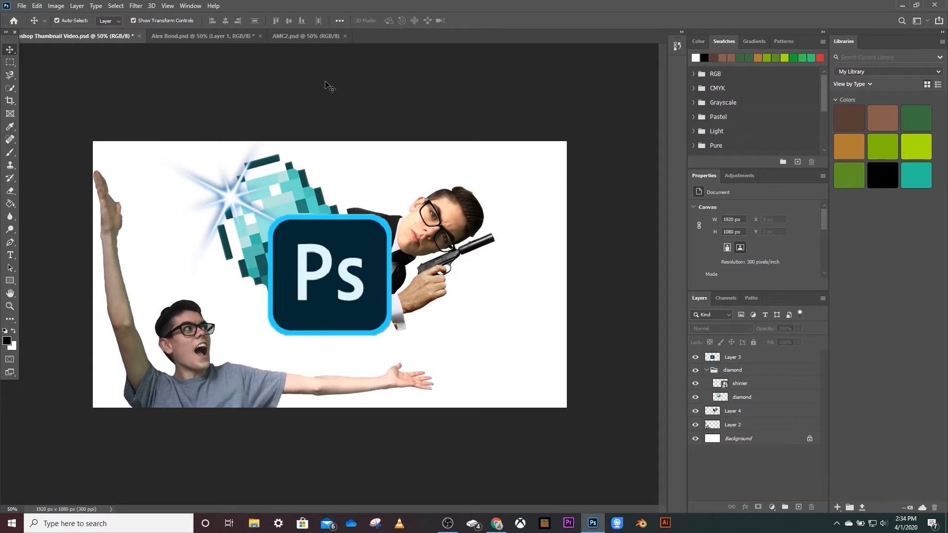
Copy the Capture photo layer from AMC2 and paste it into the thumbnail document.
click(296, 35)
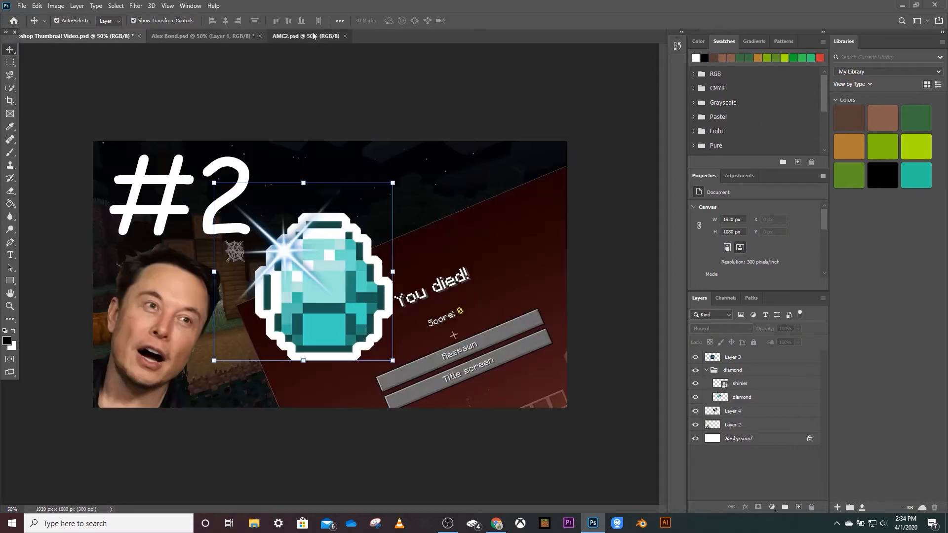
click(165, 310)
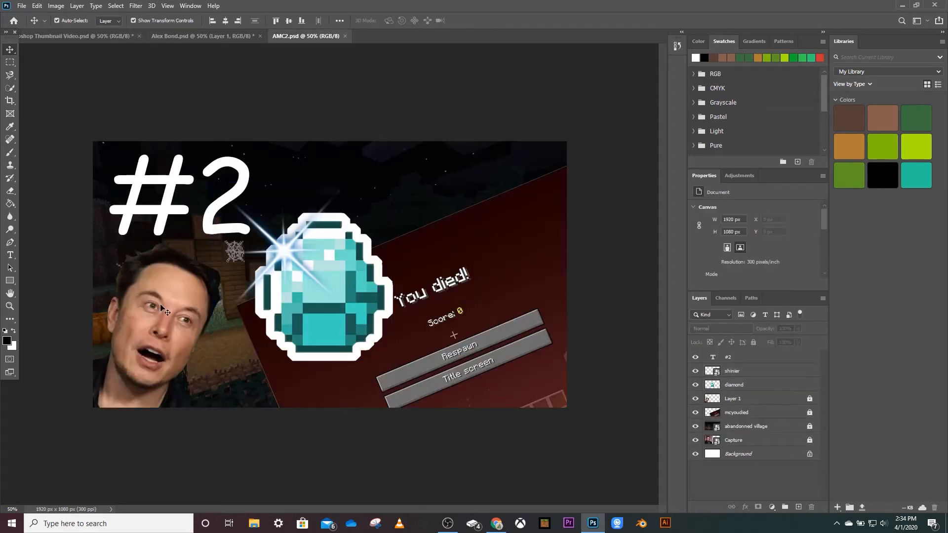
click(772, 390)
shift+click(755, 375)
click(753, 341)
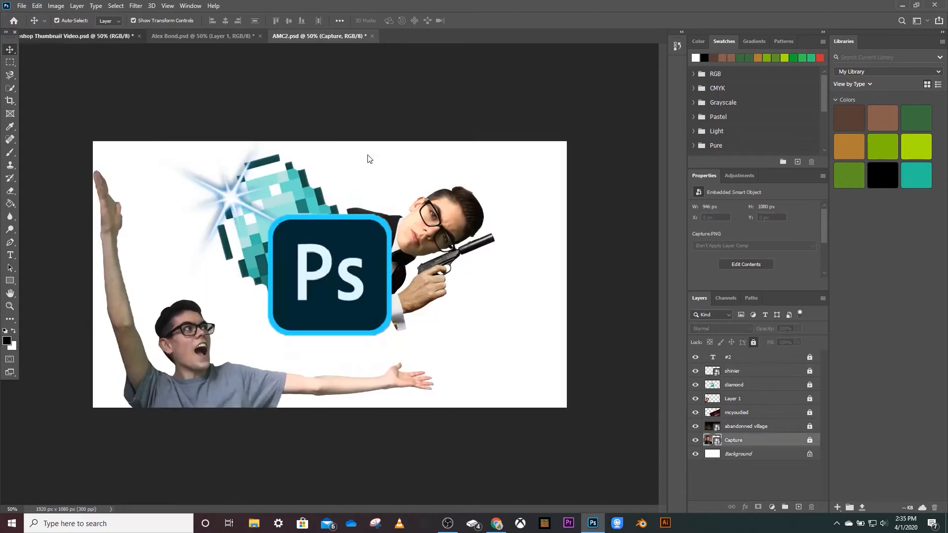
key(ctrl+Tab)
key(ctrl+v)
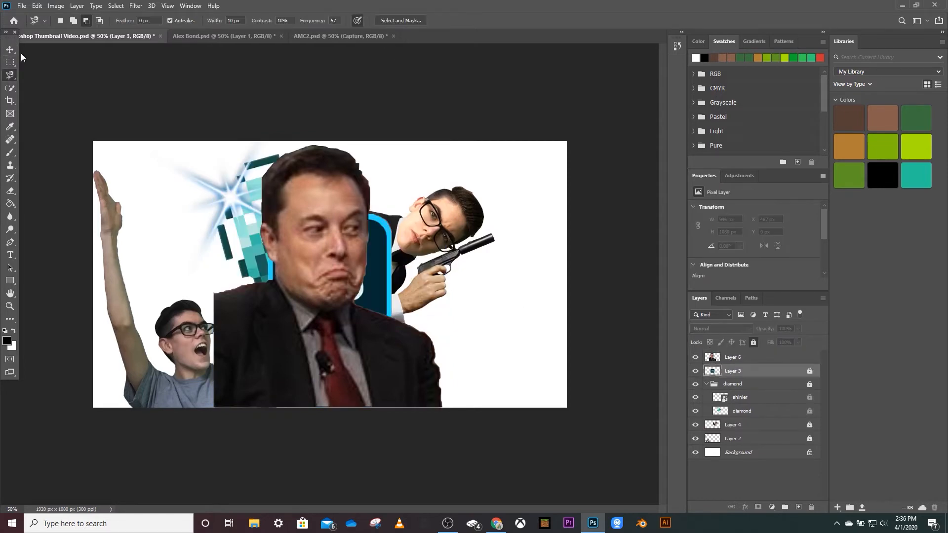
Position the red-tie man's cut-out upright at the thumbnail's top edge, behind the diamond, the tuxedo man and the Ps icon.
click(10, 49)
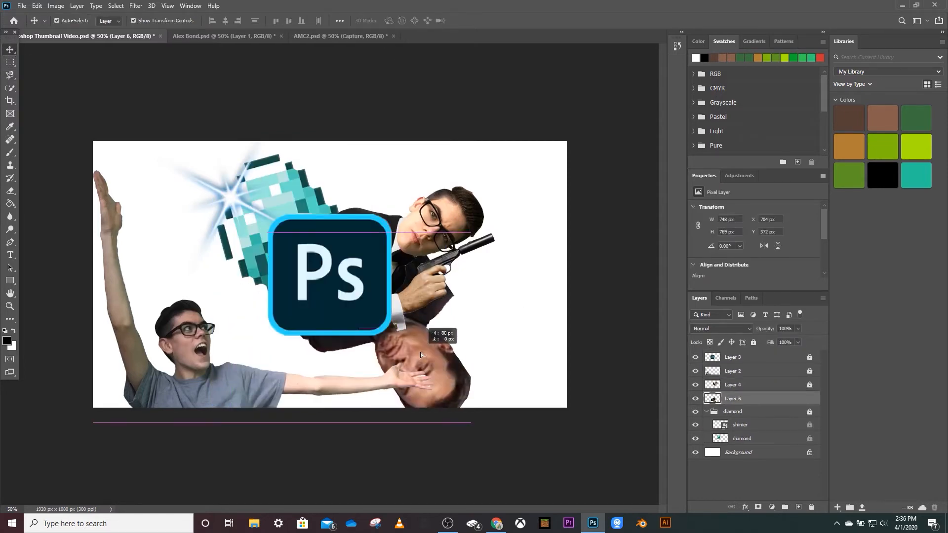
drag(479, 228, 198, 303)
drag(365, 159, 364, 156)
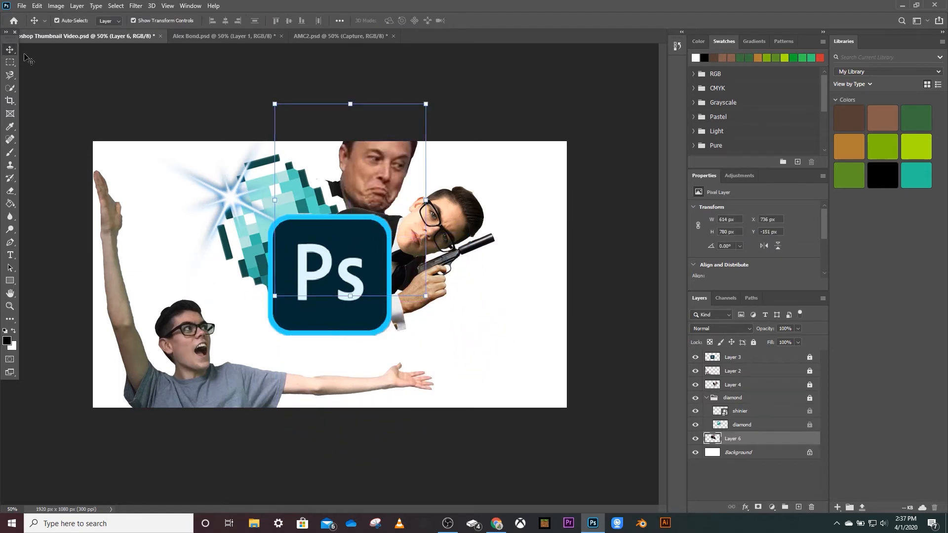
click(27, 58)
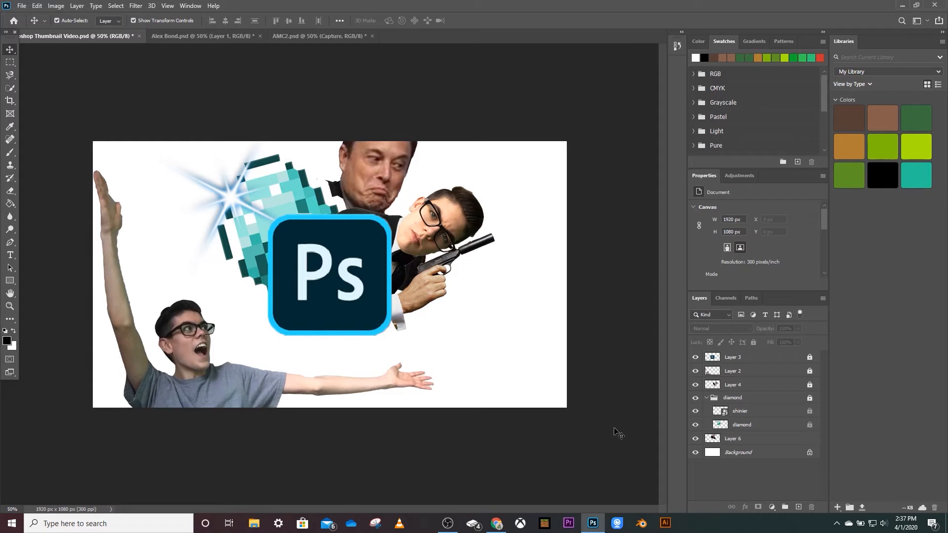
mouse_move(497, 524)
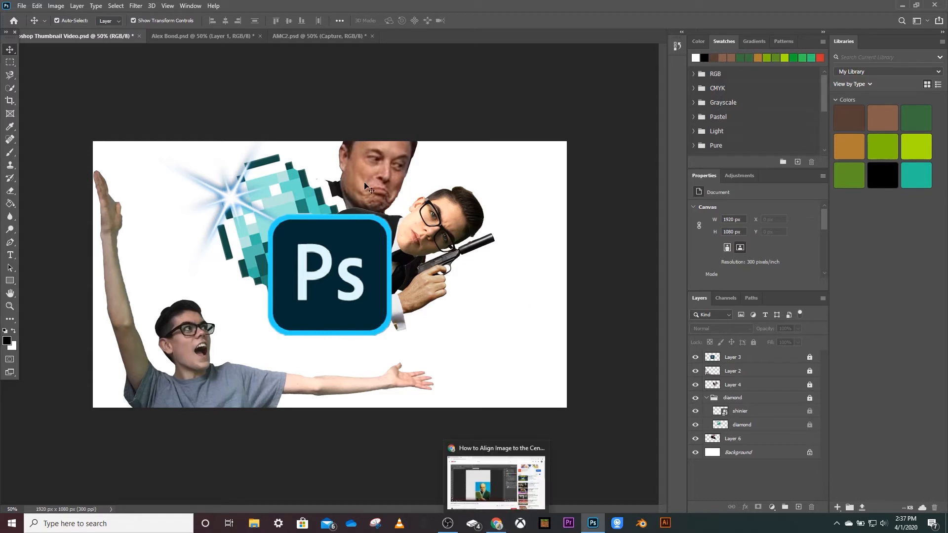
click(316, 36)
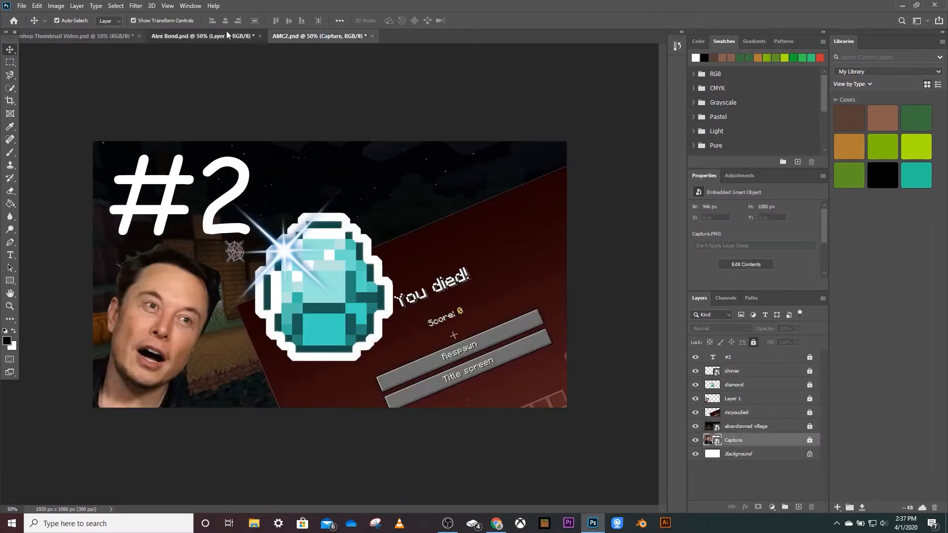
click(226, 33)
click(810, 371)
click(785, 376)
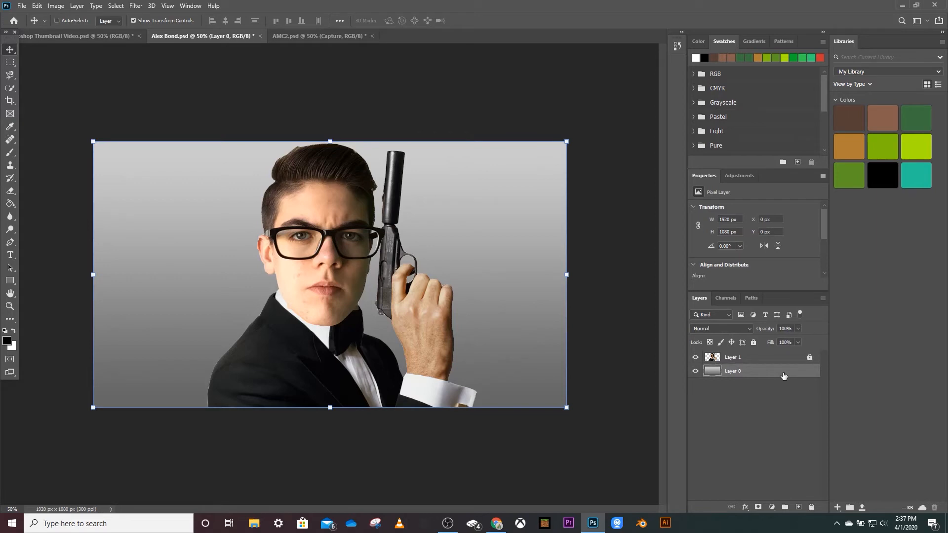
click(64, 35)
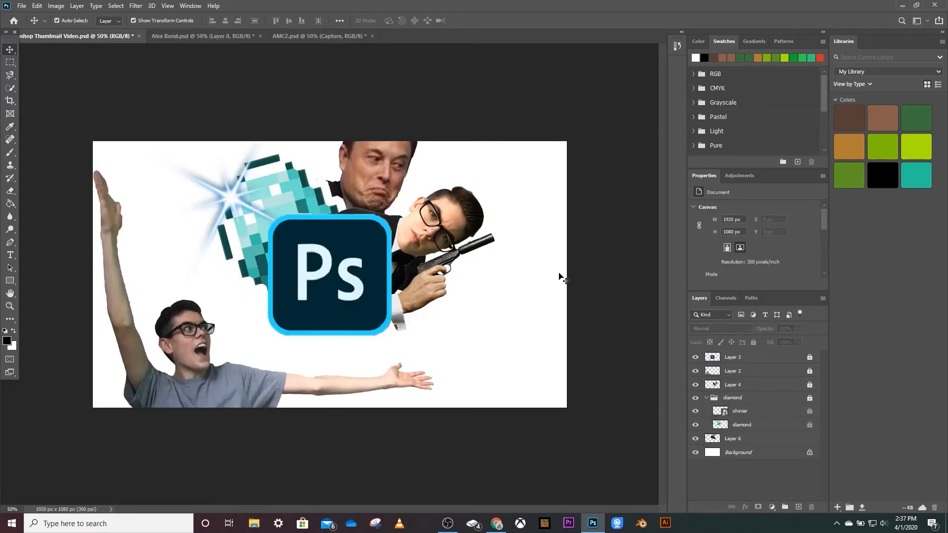
Paste the gray gradient into the thumbnail and place it beneath all the cut-out layers.
key(ctrl+v)
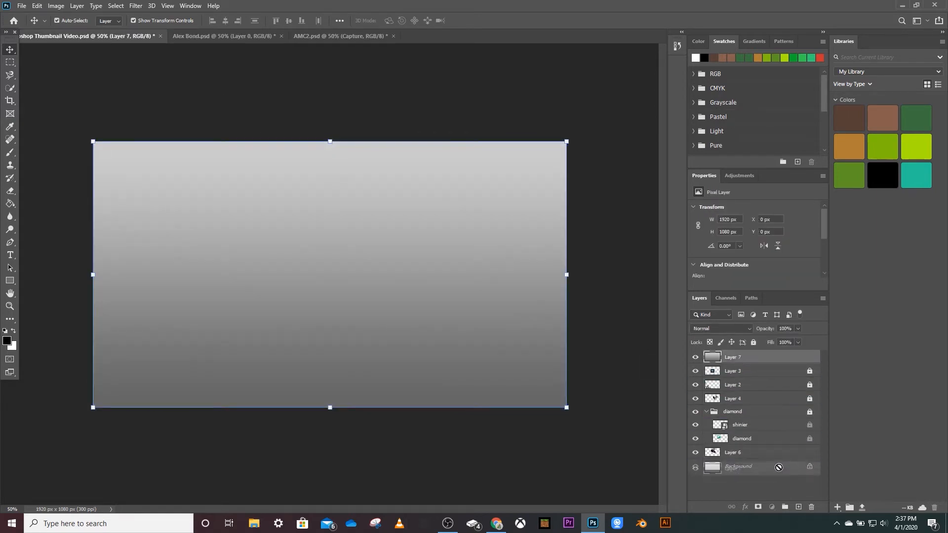
drag(779, 457, 779, 459)
click(607, 433)
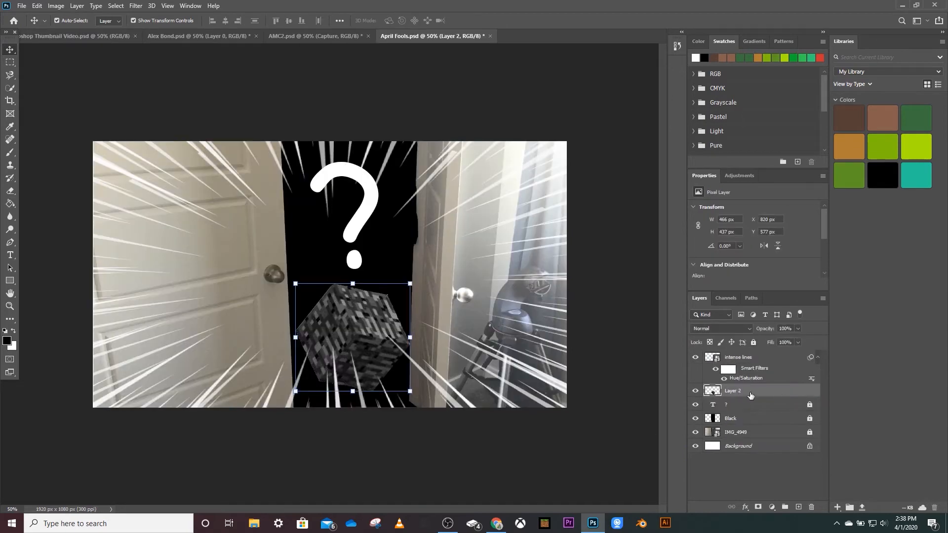
Copy the bedrock block from April Fools.psd into the thumbnail and place it at the top edge behind the diamond and the red-tie man.
right_click(751, 395)
click(615, 364)
click(754, 342)
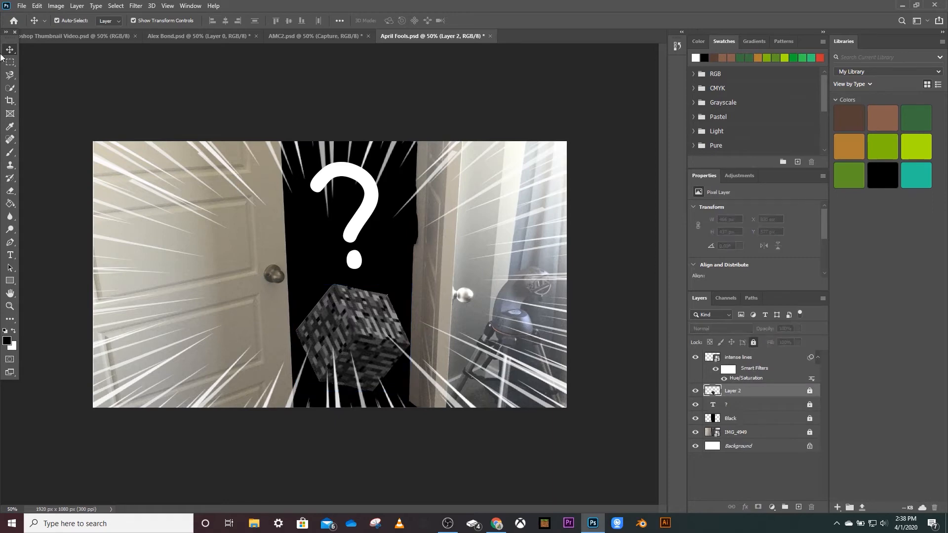
click(74, 36)
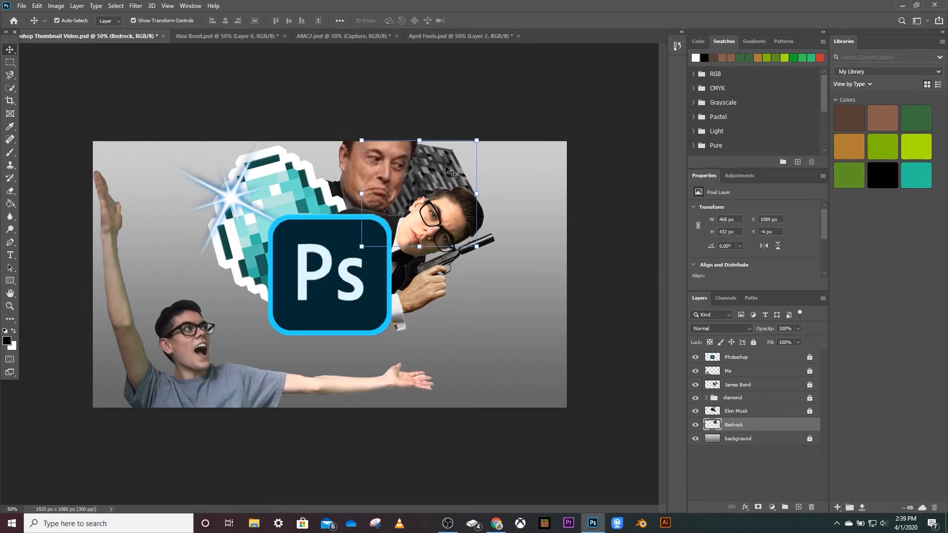
drag(483, 111, 336, 135)
click(554, 333)
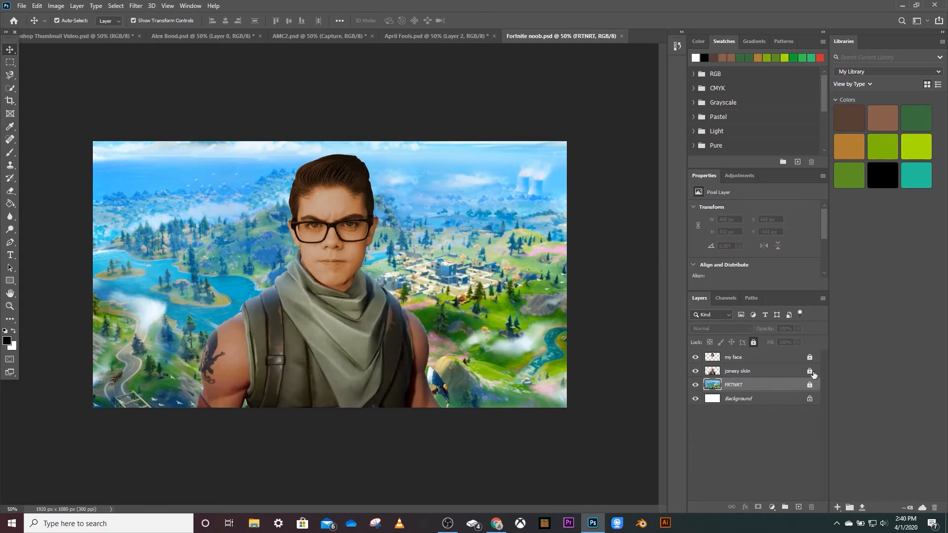
Unlock the my face and jonesy skin layers in Fortnite noob.psd and copy both into the thumbnail document.
click(810, 372)
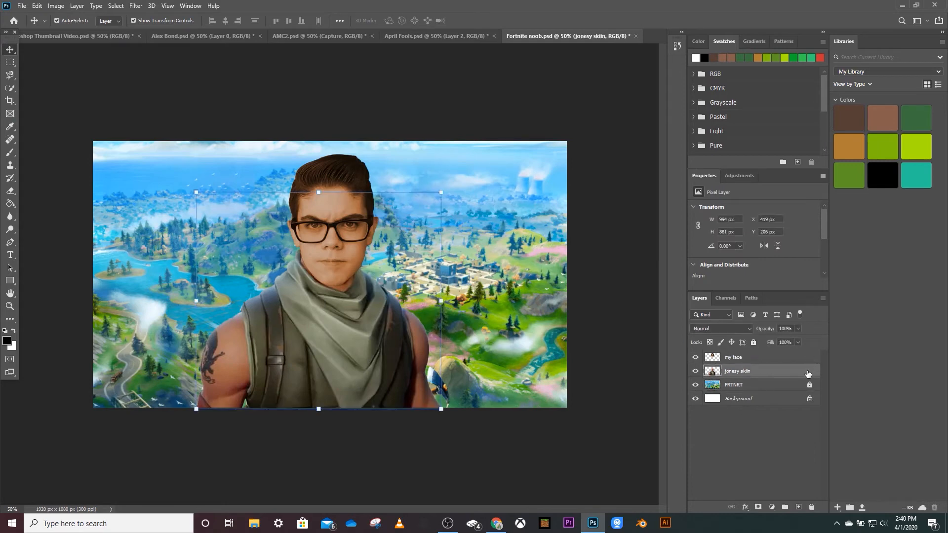
ctrl+click(778, 359)
drag(778, 363, 401, 326)
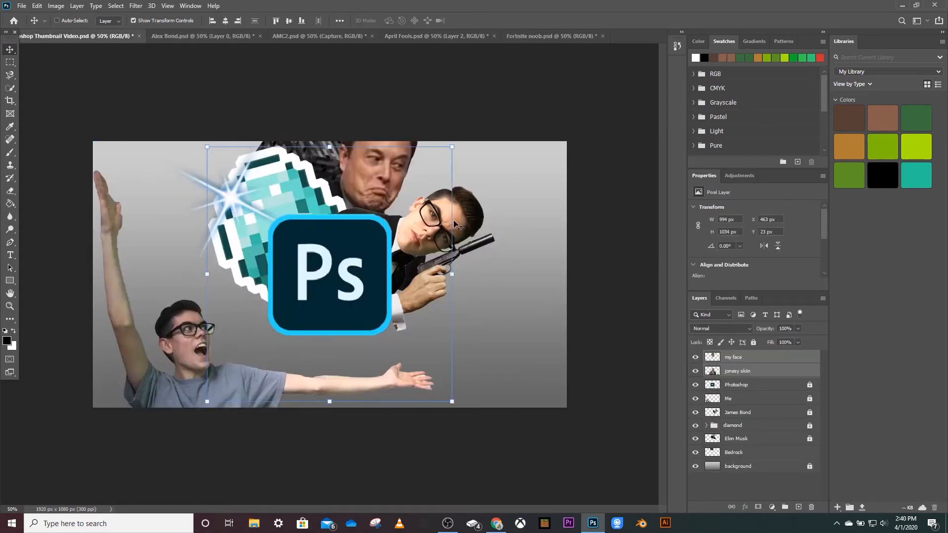
Shrink and tilt the Fortnite character behind the Ps icon's lower-right corner and group its two layers below Bedrock as Fortnite Character.
drag(460, 139, 338, 315)
drag(310, 189, 413, 292)
drag(768, 361, 789, 431)
right_click(759, 440)
Move the my face and jonesy skin layers together slightly right, so the head leans farther out from behind the Ps icon.
drag(423, 345, 491, 378)
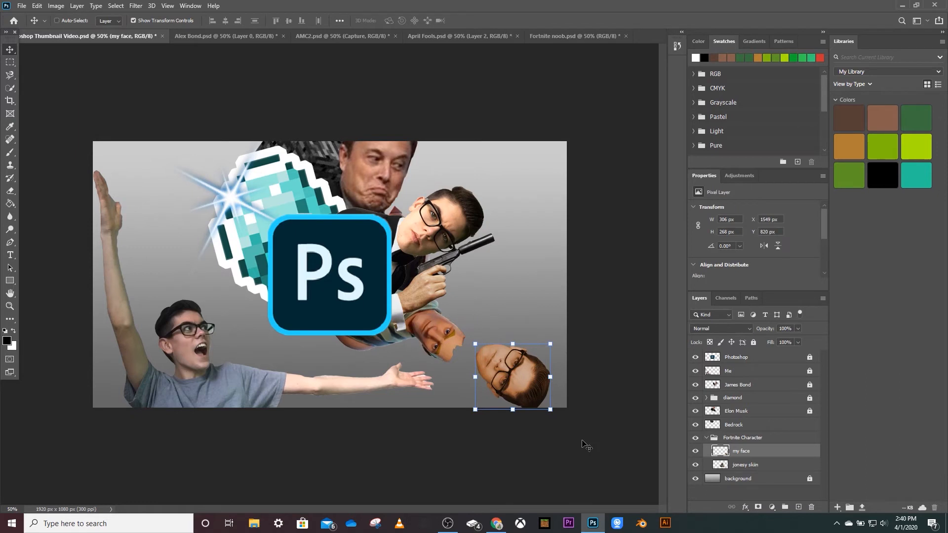
key(ctrl+z)
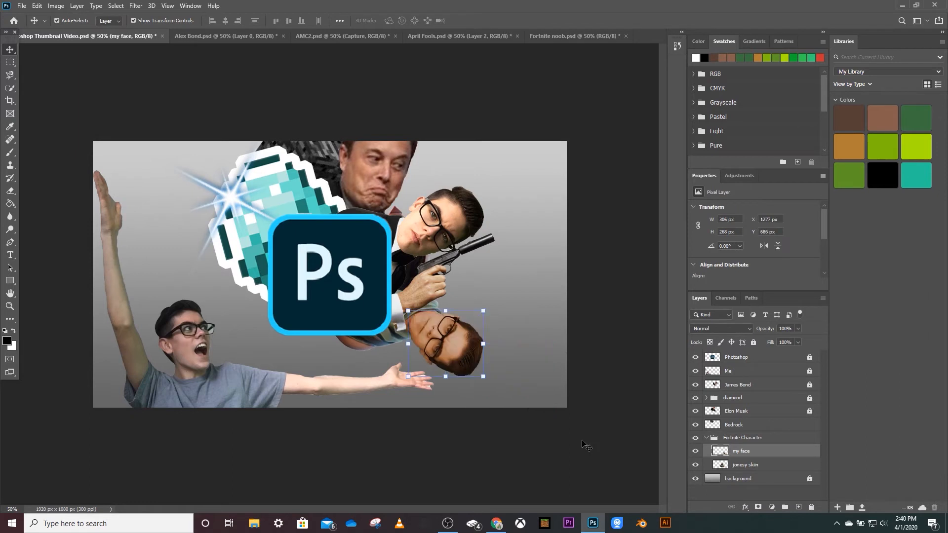
shift+click(782, 465)
drag(427, 319, 447, 324)
click(147, 69)
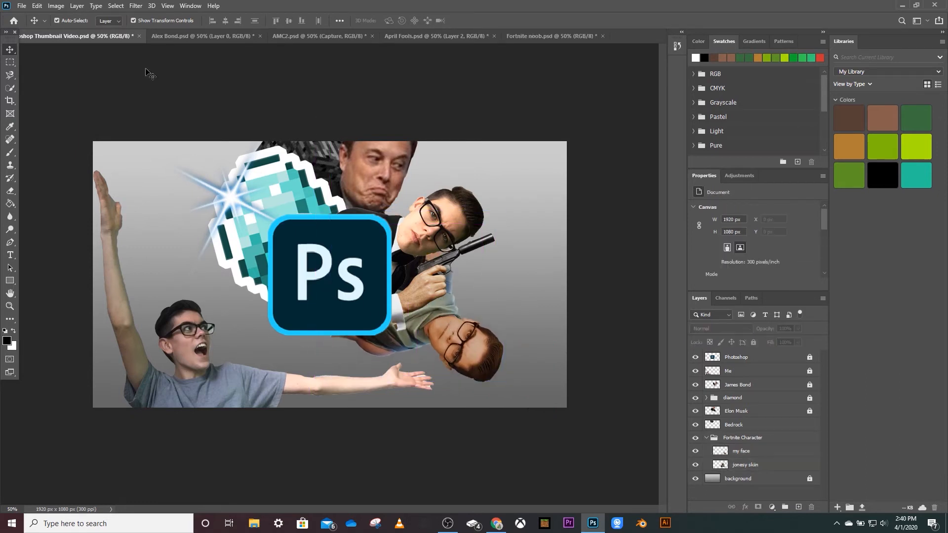
click(435, 311)
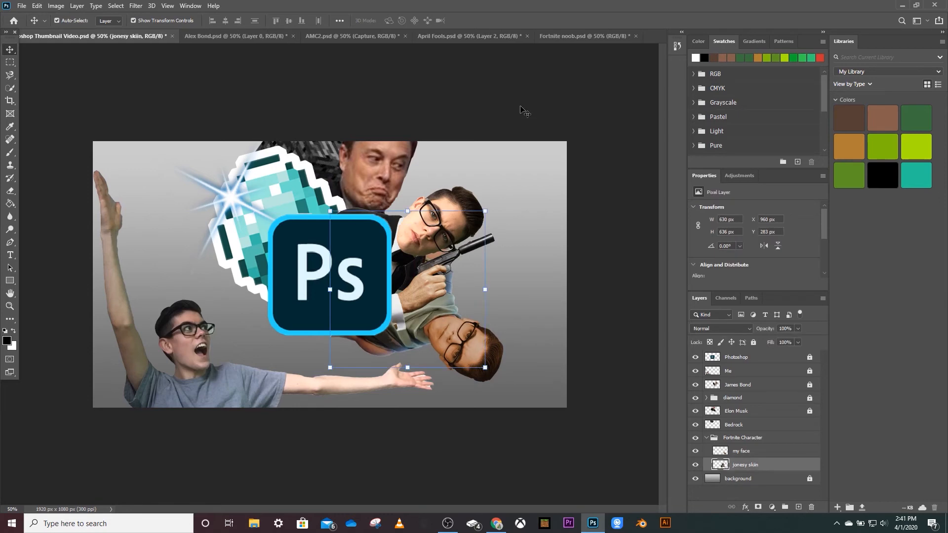
Open HK7 from the photoshop projects folder and copy its TransparentMantisLords layer.
right_click(617, 36)
click(642, 102)
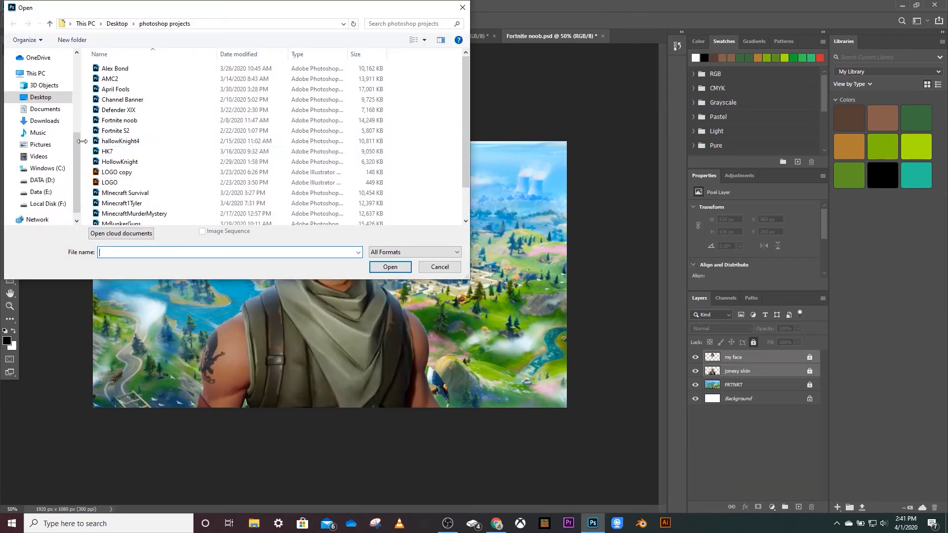
double_click(139, 154)
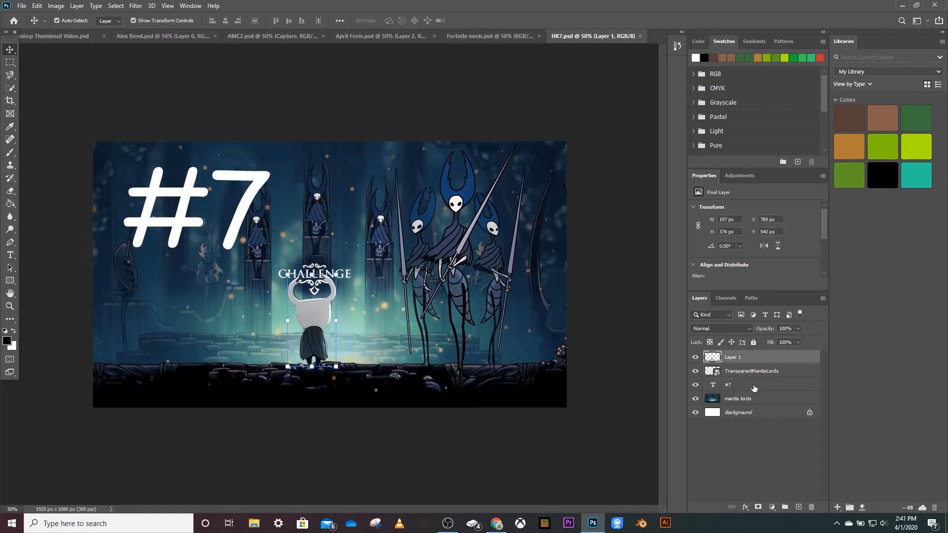
click(754, 398)
click(770, 371)
Scale the mantis lords to about 988 x 529 px, pointing right behind the tuxedo man, and place their layer below the Fortnite Character group.
drag(374, 234, 454, 242)
key(ctrl+t)
drag(406, 160, 480, 201)
drag(514, 208, 527, 413)
drag(366, 311, 428, 269)
drag(784, 361, 780, 486)
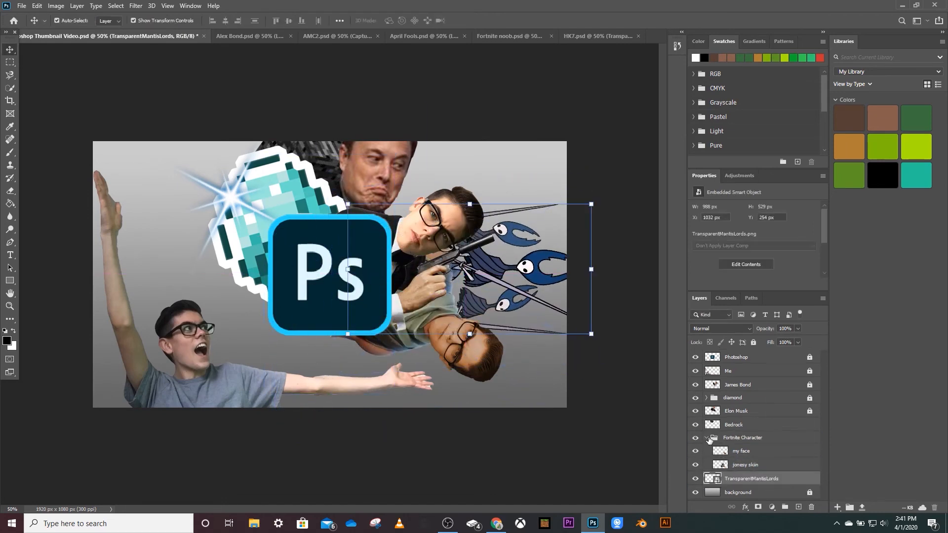
click(706, 438)
click(597, 395)
Copy the sword-wielding man from MinecraftMurderMystery into the thumbnail's upper-left area and place his layer directly above the background.
key(ctrl+o)
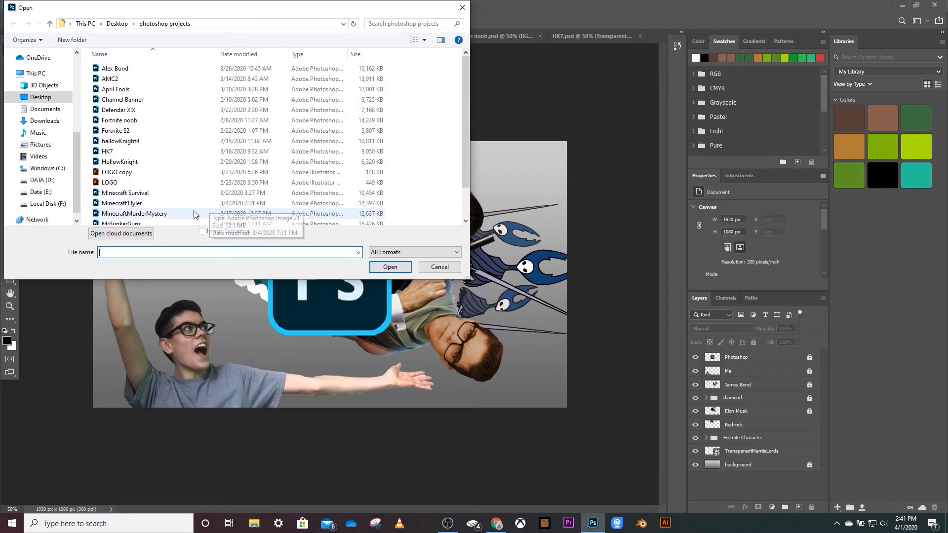
double_click(207, 213)
drag(754, 353, 318, 228)
drag(377, 345, 243, 223)
drag(733, 358, 776, 471)
Lock the Bedrock layer, the Fortnite Character group and the TransparentMantisLords layer.
click(756, 425)
click(754, 343)
click(753, 437)
click(753, 342)
click(753, 451)
click(753, 343)
Rename the sword-wielding man's layer MURDEROUS ME, shift and tilt him toward the thumbnail's upper-left corner, and lock the layer.
double_click(735, 465)
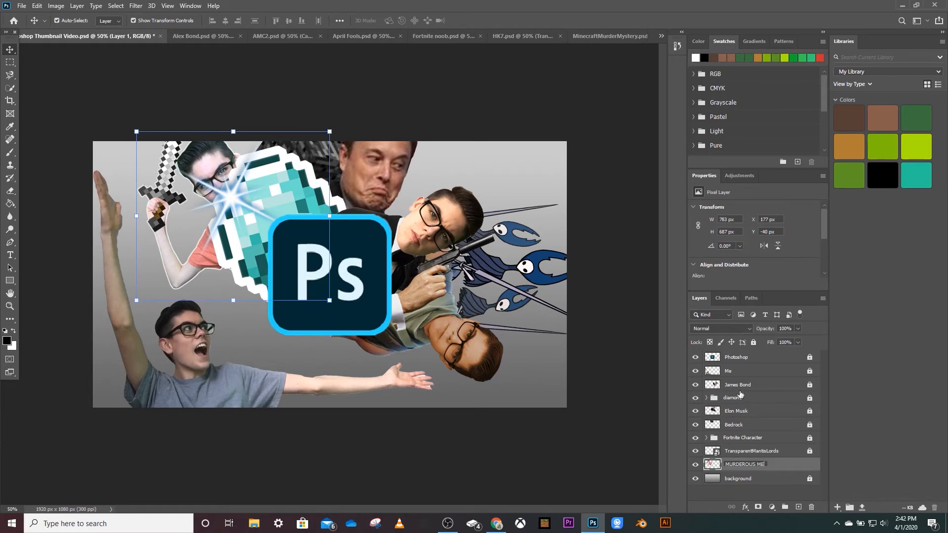
key(Return)
drag(193, 165, 176, 149)
click(753, 342)
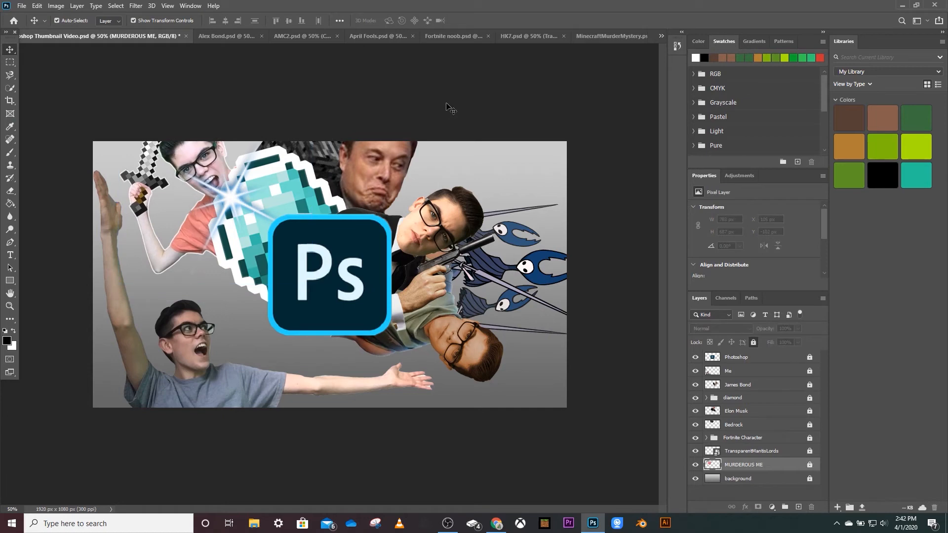
middle_click(528, 36)
middle_click(511, 36)
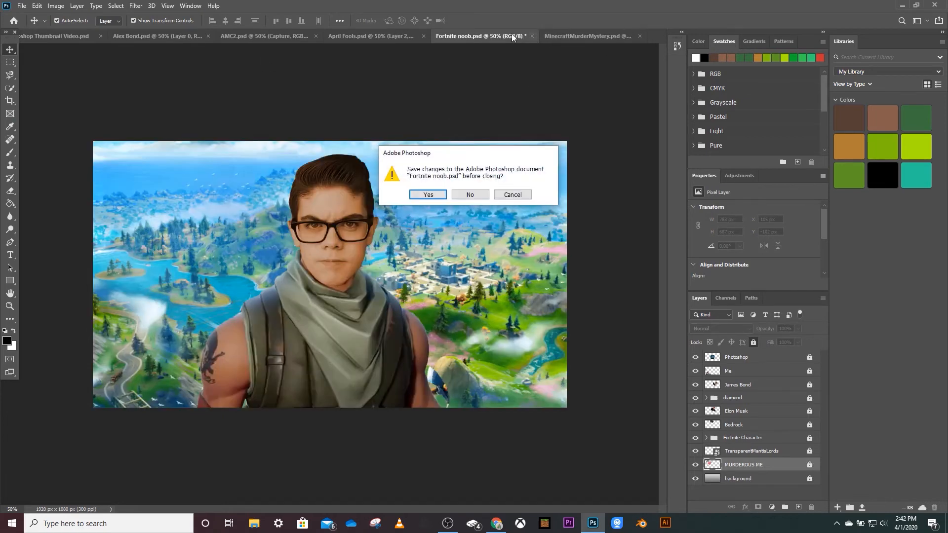
click(470, 195)
middle_click(499, 31)
click(470, 195)
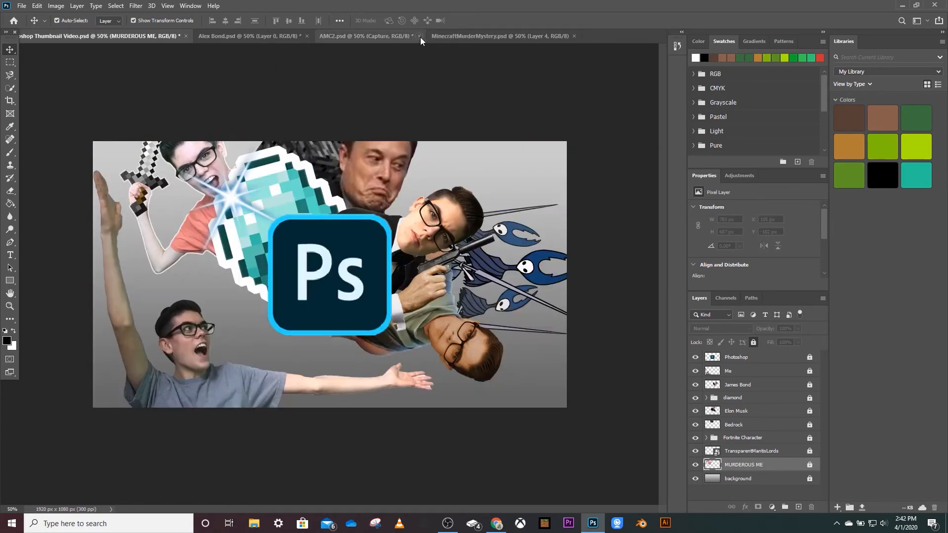
click(419, 36)
click(470, 195)
click(307, 36)
click(470, 194)
Open the MInecraft Survival project from the photoshop projects folder.
click(264, 36)
right_click(370, 37)
click(413, 102)
right_click(369, 36)
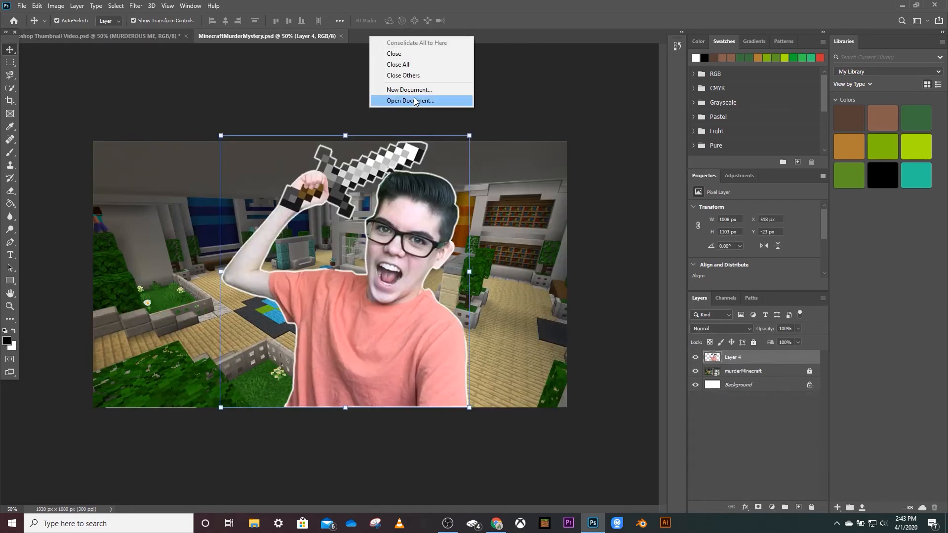
click(414, 97)
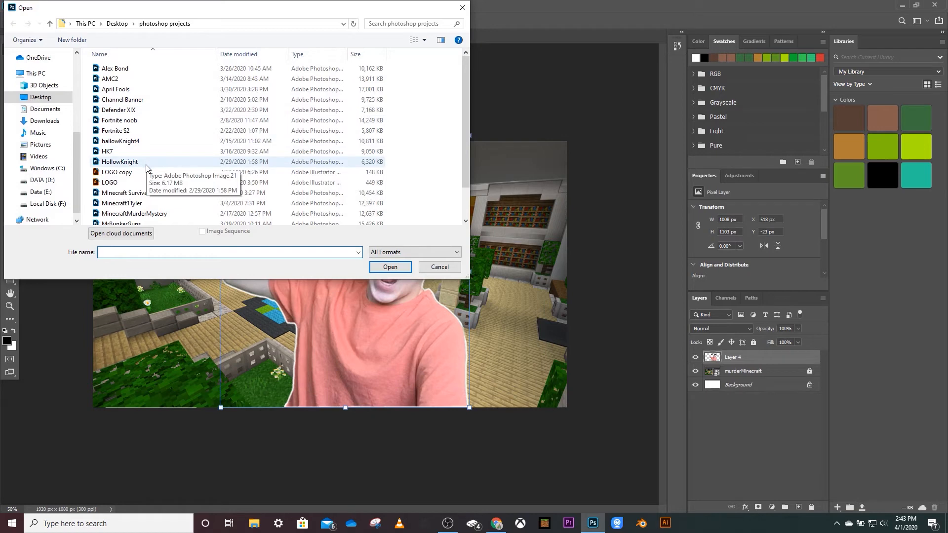
click(125, 192)
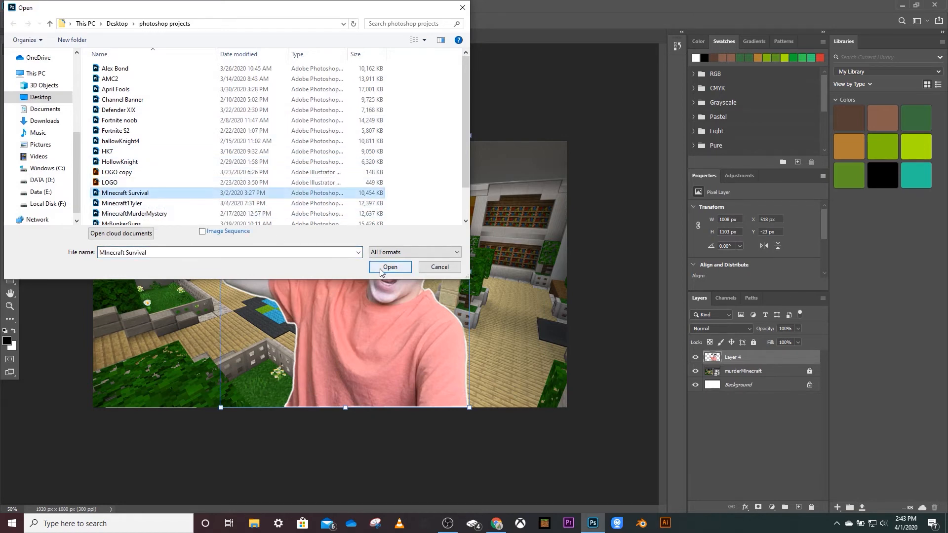
click(390, 267)
Select Layer 2, Layer 1 and steve in the Minecraft Survival document and copy them into the thumbnail document.
click(753, 371)
click(755, 384)
click(756, 372)
click(757, 358)
ctrl+click(763, 371)
ctrl+click(765, 387)
drag(740, 371, 386, 200)
Group Layer 2, Layer 1 and steve as Minecraft Me.
right_click(764, 474)
click(780, 111)
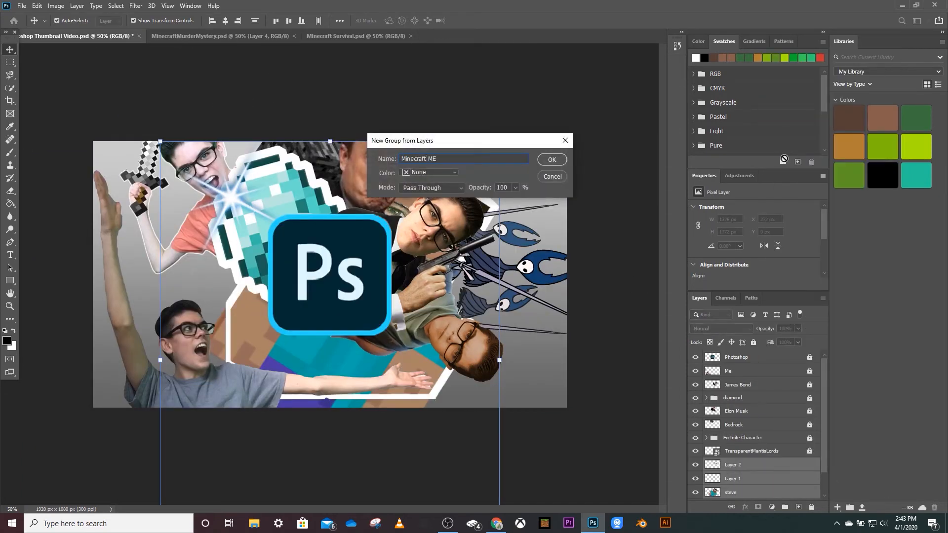
click(553, 160)
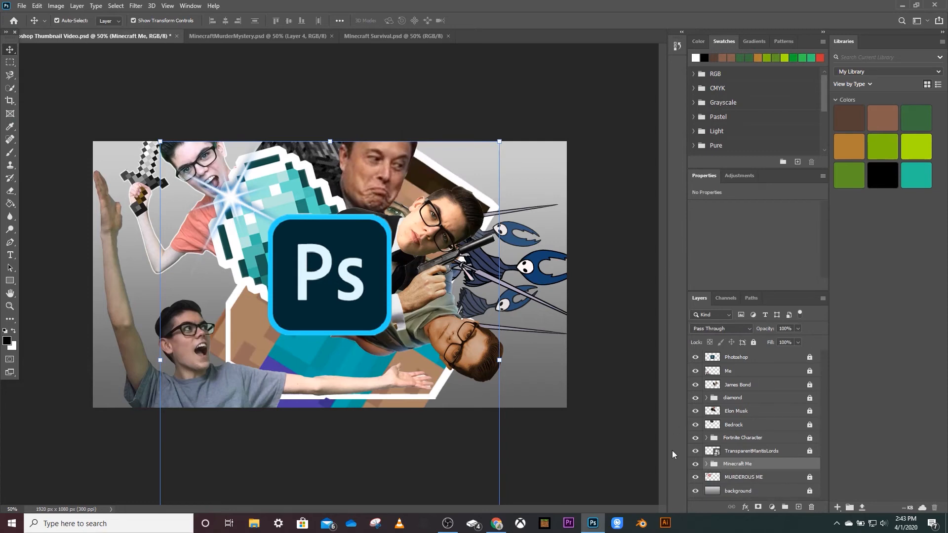
Rotate the Minecraft Me layers clockwise and position them so the blocky head fills the thumbnail's upper-right corner.
click(706, 464)
click(741, 449)
shift+click(738, 477)
drag(437, 338, 259, 390)
drag(401, 187, 56, 188)
drag(167, 279, 253, 137)
drag(561, 187, 323, 431)
drag(250, 316, 312, 303)
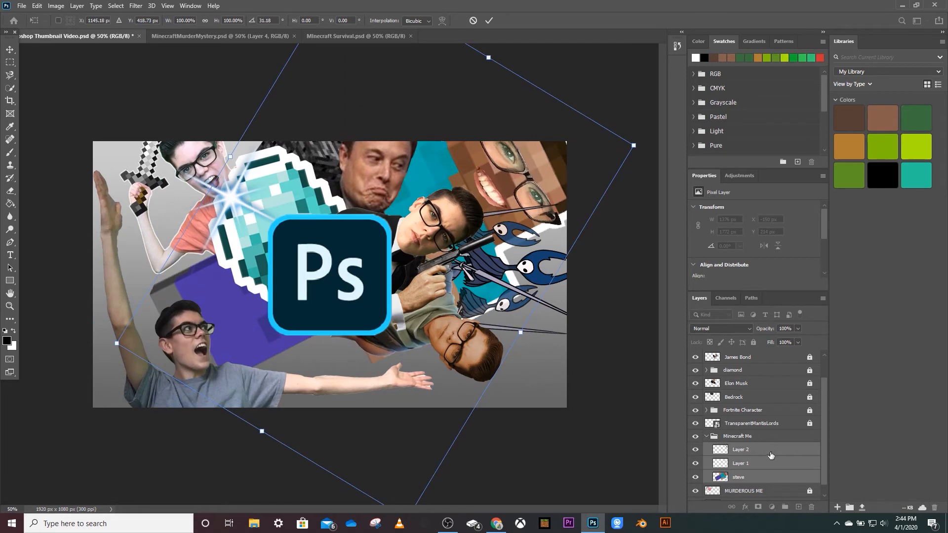
click(740, 448)
Move the background layer and the Minecraft Me group to the top of the layer stack, with the group uppermost.
drag(824, 440, 824, 454)
drag(745, 496, 772, 355)
drag(826, 427, 825, 448)
drag(744, 435, 759, 364)
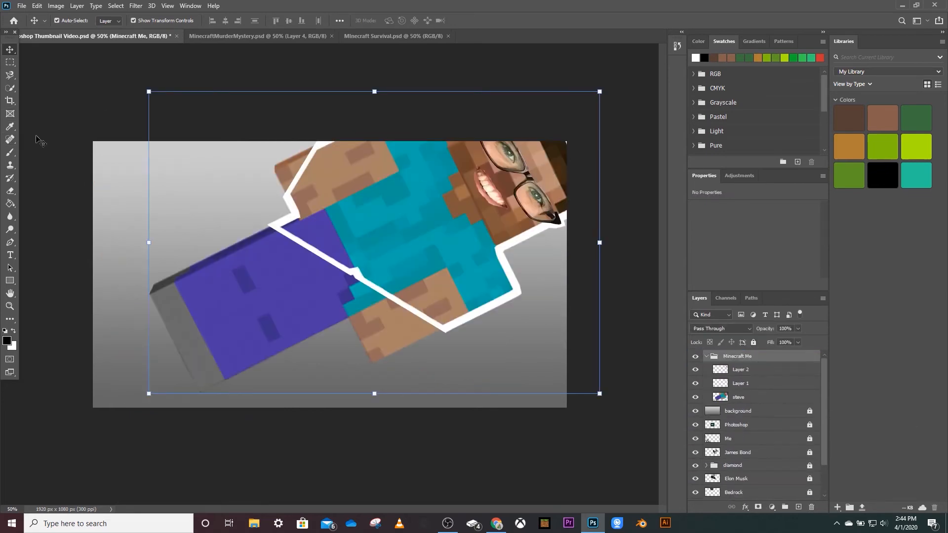
Outline the area outside the blocky character's white border with the Magnetic Lasso.
key(l)
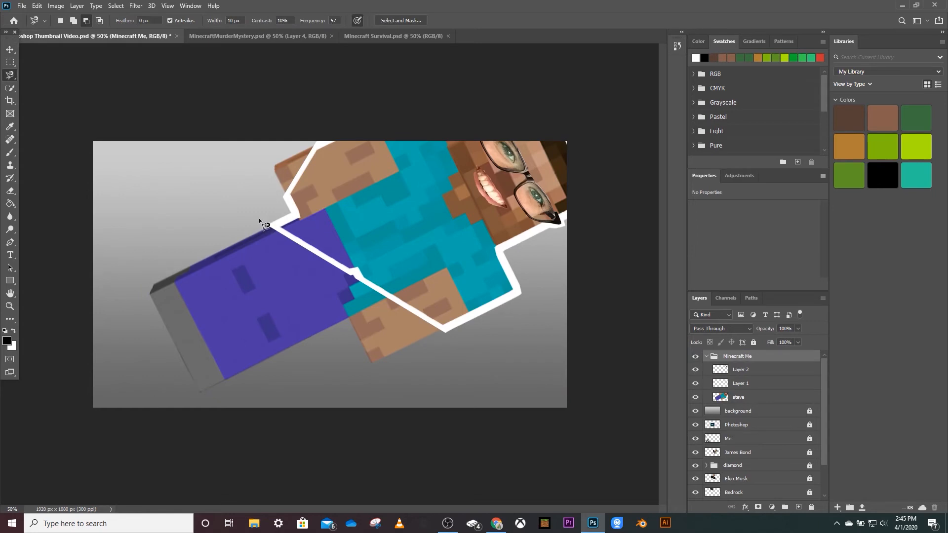
click(265, 223)
click(120, 234)
click(266, 224)
Erase the legs and other parts of the steve layer that extend beyond the white border.
click(10, 191)
click(201, 296)
click(463, 201)
click(738, 397)
drag(168, 276, 159, 314)
drag(198, 424, 192, 269)
click(72, 21)
drag(65, 51, 69, 52)
mouse_move(255, 321)
mouse_down()
mouse_move(216, 269)
mouse_move(303, 285)
mouse_move(447, 287)
mouse_up()
Save the thumbnail document and clear the selection.
click(10, 50)
click(22, 5)
click(29, 121)
key(ctrl+d)
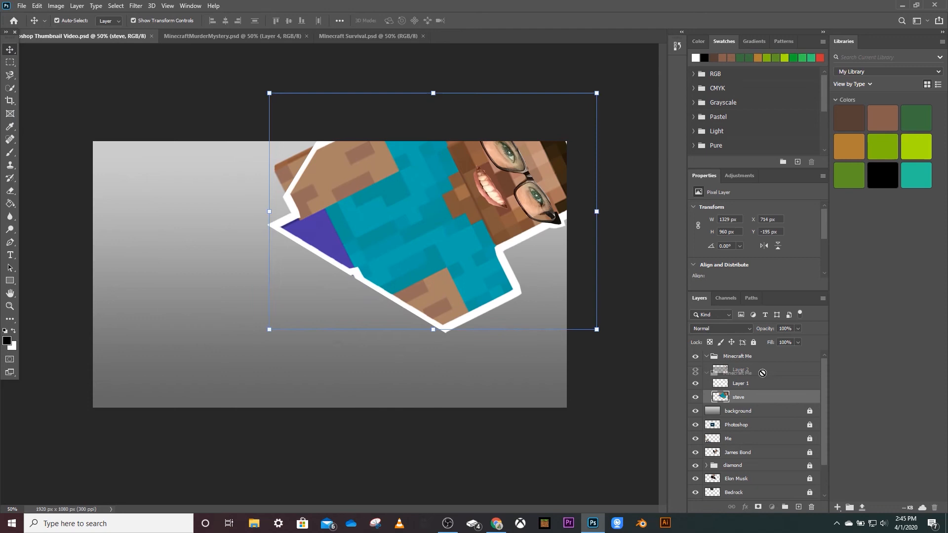
Return the Minecraft Me group to below TransparentMantisLords and the background layer to the bottom, keeping MURDEROUS ME directly above it.
drag(760, 365, 784, 532)
mouse_move(775, 488)
mouse_down()
mouse_move(777, 500)
mouse_move(777, 490)
mouse_up()
scroll(790, 423, up, 3)
drag(757, 361, 761, 477)
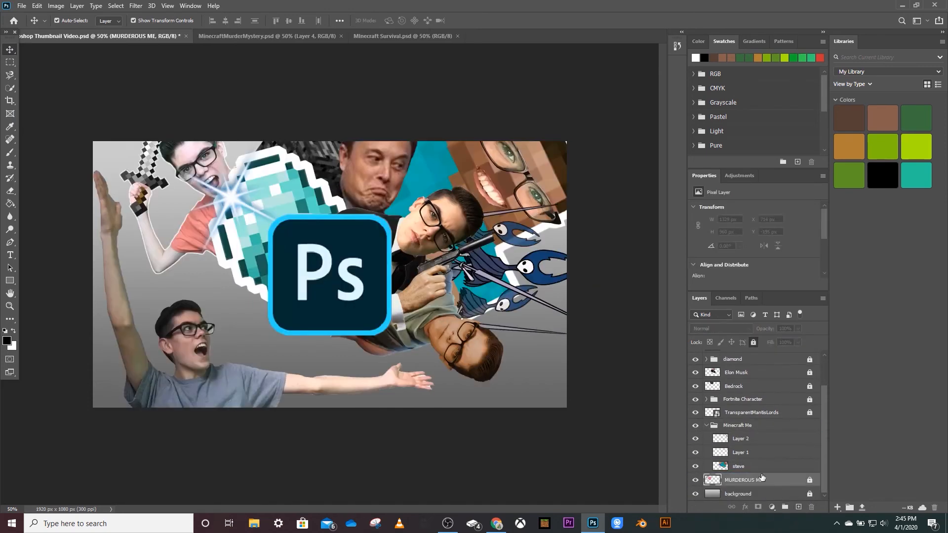
click(265, 94)
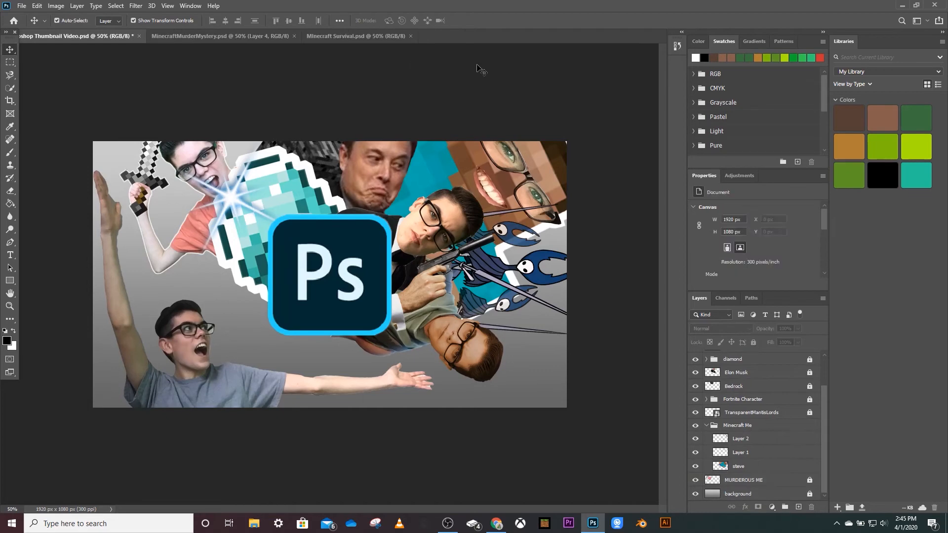
Place the HollowKnight3 image from the Finished Thumbnails folder into the thumbnail document as the topmost layer.
click(356, 36)
key(ctrl+o)
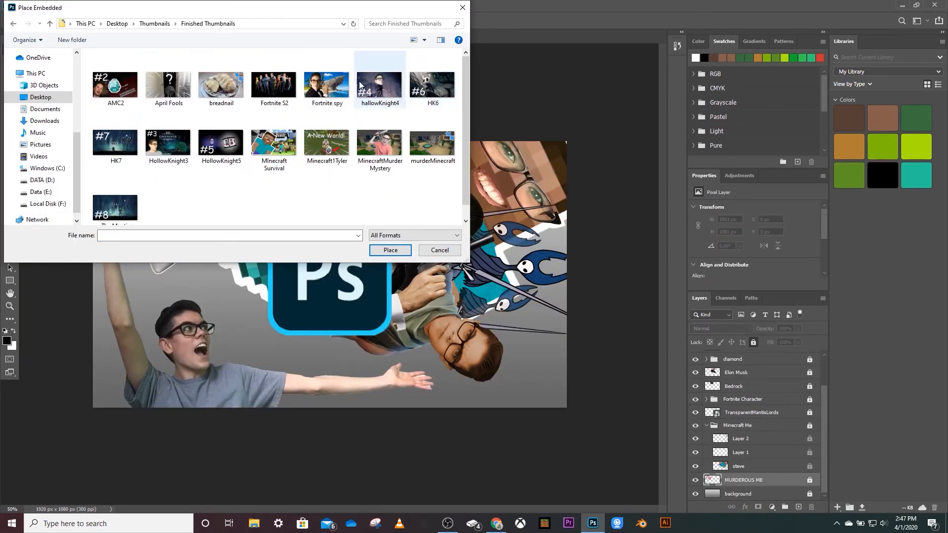
double_click(168, 143)
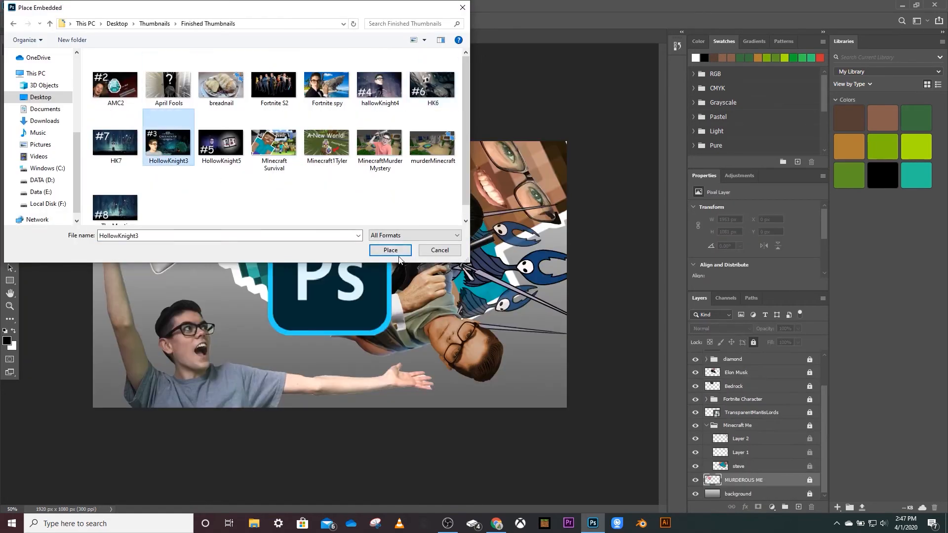
mouse_move(190, 276)
mouse_down()
mouse_move(130, 248)
mouse_move(204, 263)
mouse_move(192, 277)
mouse_up()
drag(747, 480, 755, 353)
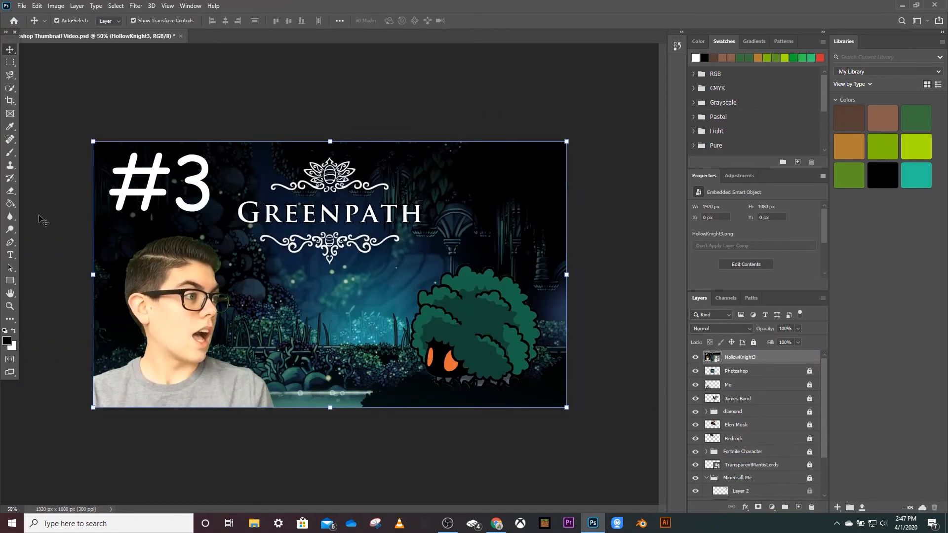
Try to outline the green bush creature with Quick Selection and the Magnetic Lasso, and delete the HollowKnight3 layer.
key(w)
drag(473, 369, 521, 365)
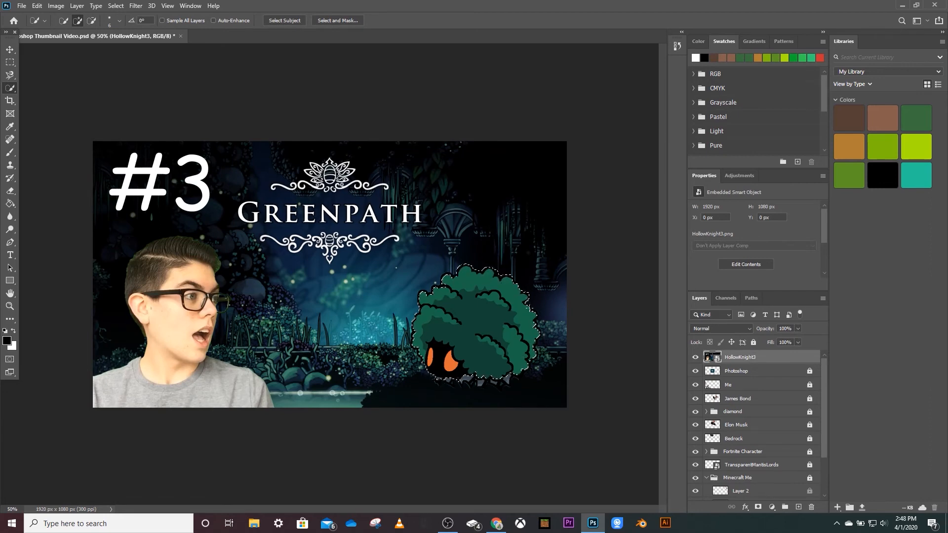
key(ctrl+d)
key(l)
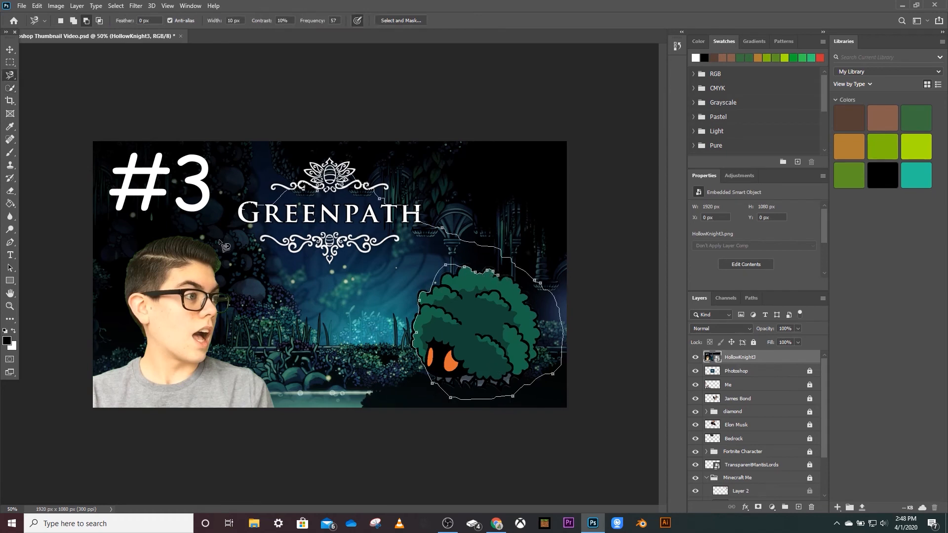
key(Escape)
key(v)
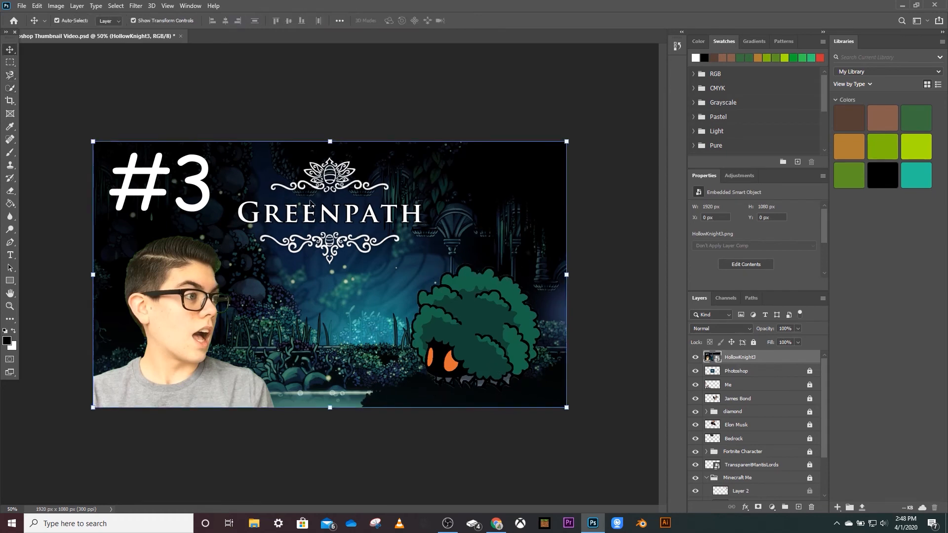
click(15, 194)
key(Delete)
Place the HK6 image on top of the thumbnail and try to cut out the knight with the selection tools.
click(22, 5)
click(63, 203)
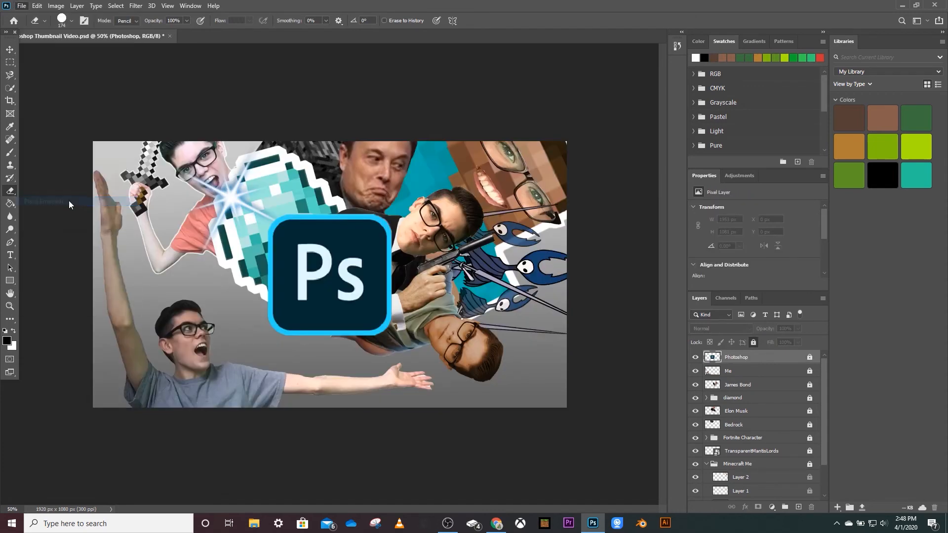
double_click(433, 79)
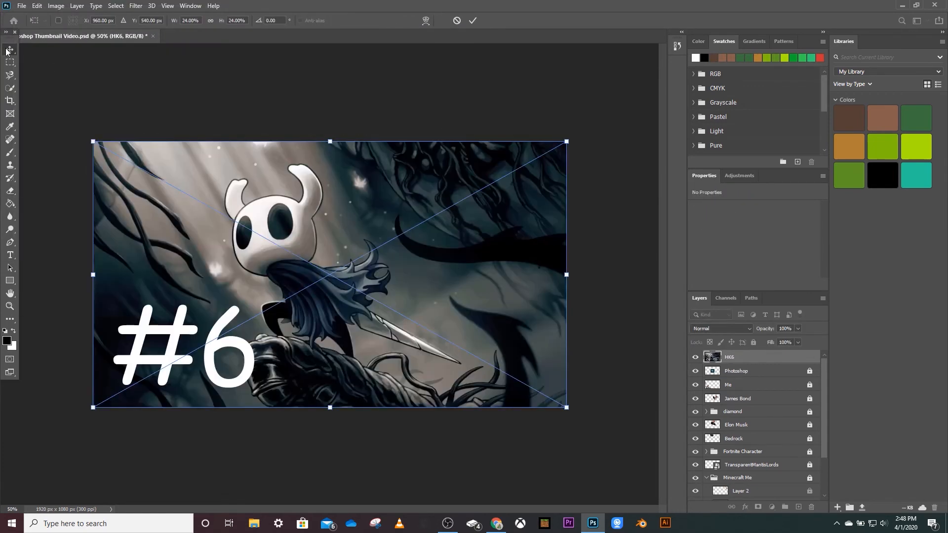
key(Return)
key(w)
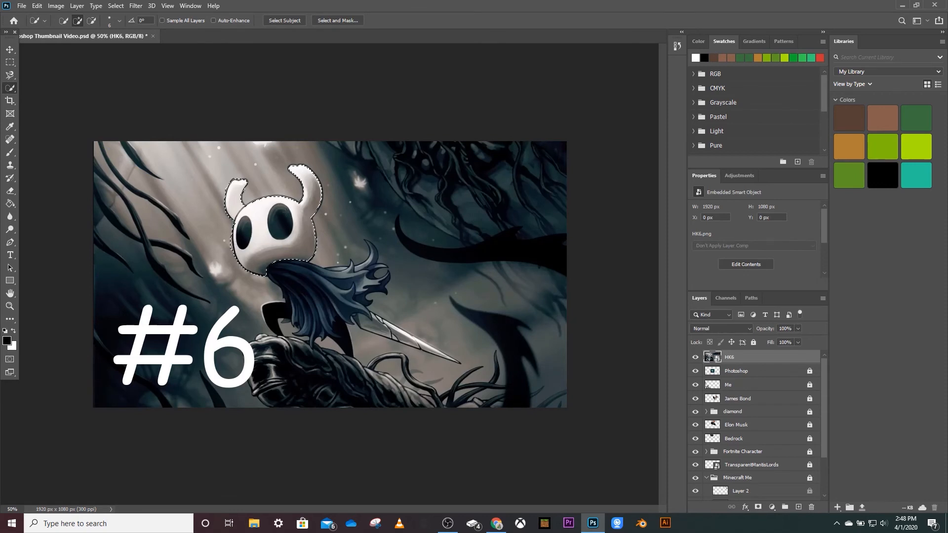
key(l)
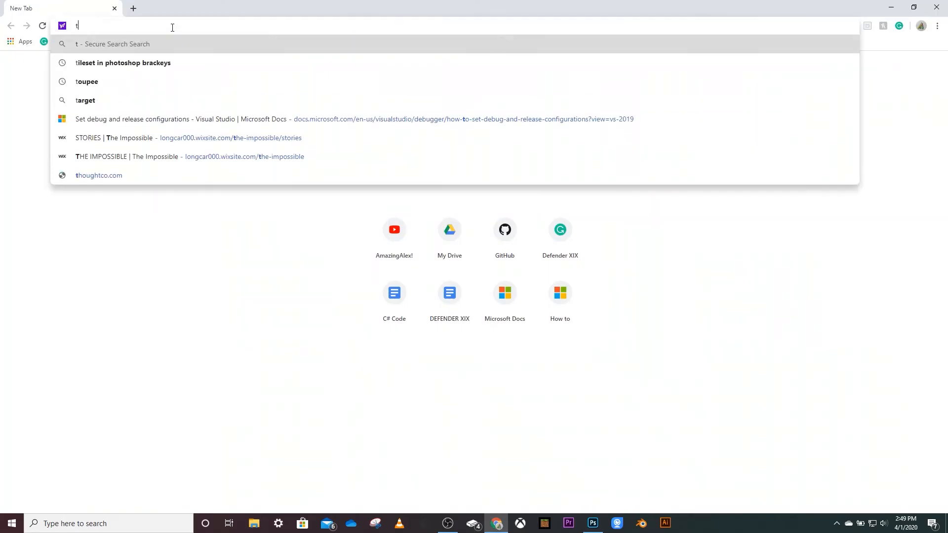
Search Yahoo images in the browser for "transparent background hollow knight".
text(transparent background hollow knight)
key(Return)
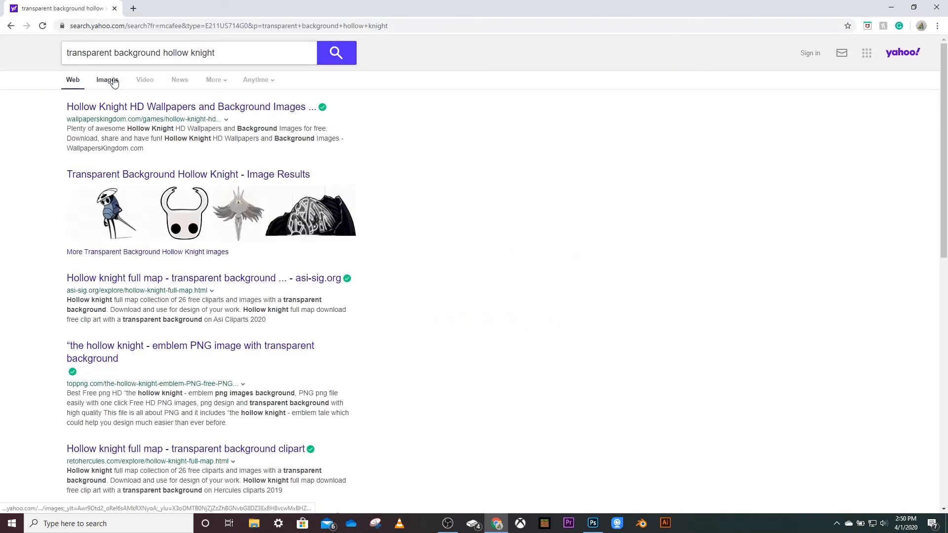
click(112, 81)
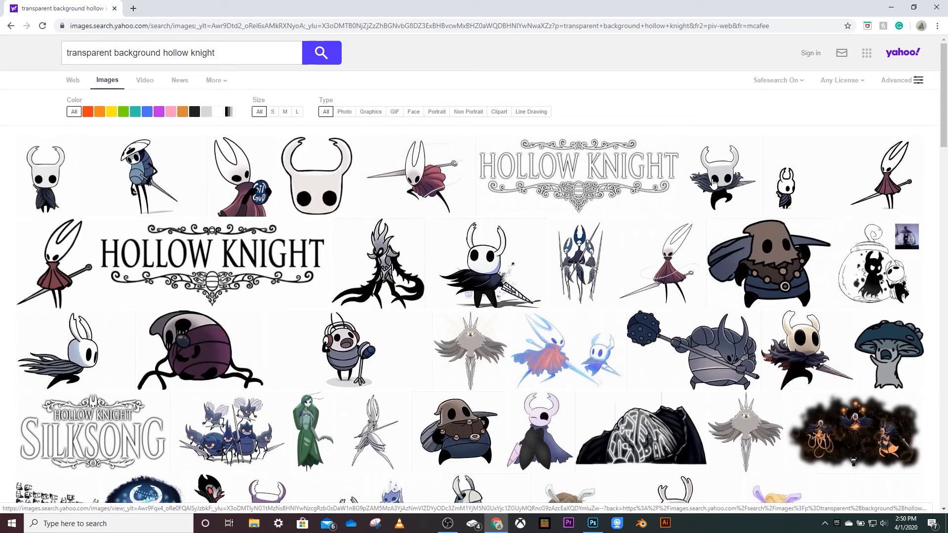
Save the picture of the horned knight leaping with its sword as "HK transparent" in the Pictures > Hollow Knight folder.
click(714, 182)
right_click(406, 258)
click(434, 277)
text(HK transparent)
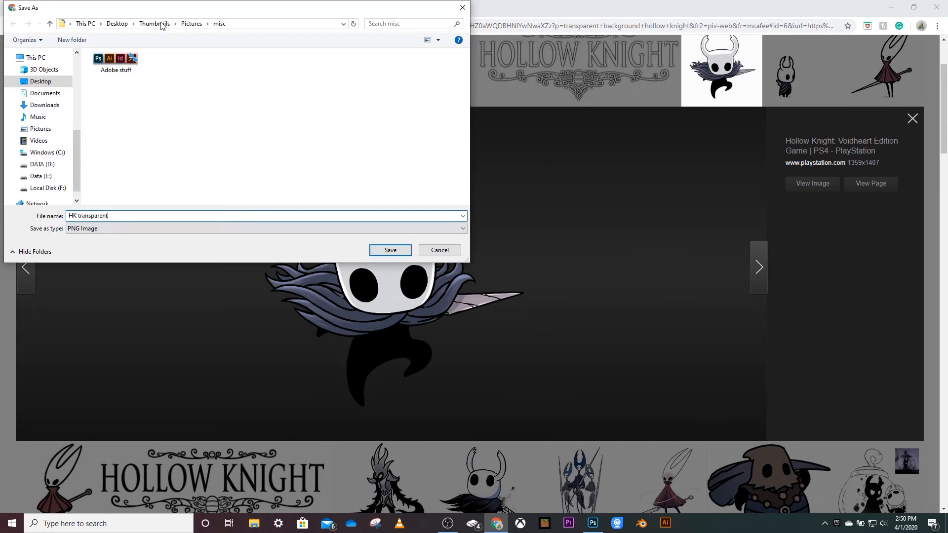
click(191, 23)
double_click(114, 92)
click(390, 250)
Switch back to Photoshop and place the HK transparent image, putting its layer between the Minecraft Me group and MURDEROUS ME.
key(alt+Tab)
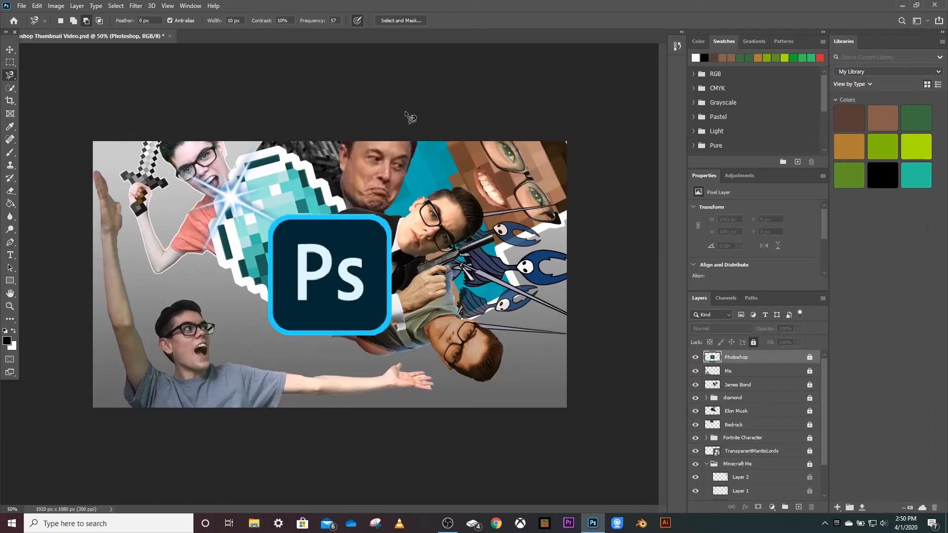
click(21, 6)
click(61, 202)
click(56, 99)
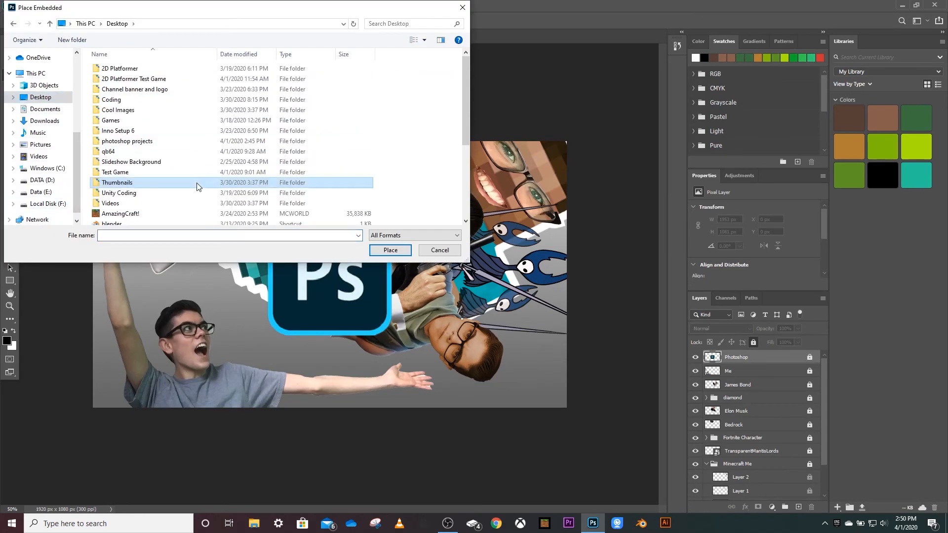
double_click(196, 183)
double_click(151, 79)
double_click(151, 79)
click(114, 81)
click(390, 250)
drag(769, 358, 770, 474)
Resize, rotate and position the knight in the lower-right corner of the canvas, about 774 x 731 px overall.
key(v)
drag(313, 352, 119, 369)
drag(252, 187, 347, 183)
drag(367, 143, 266, 440)
drag(230, 291, 533, 352)
key(Return)
click(202, 92)
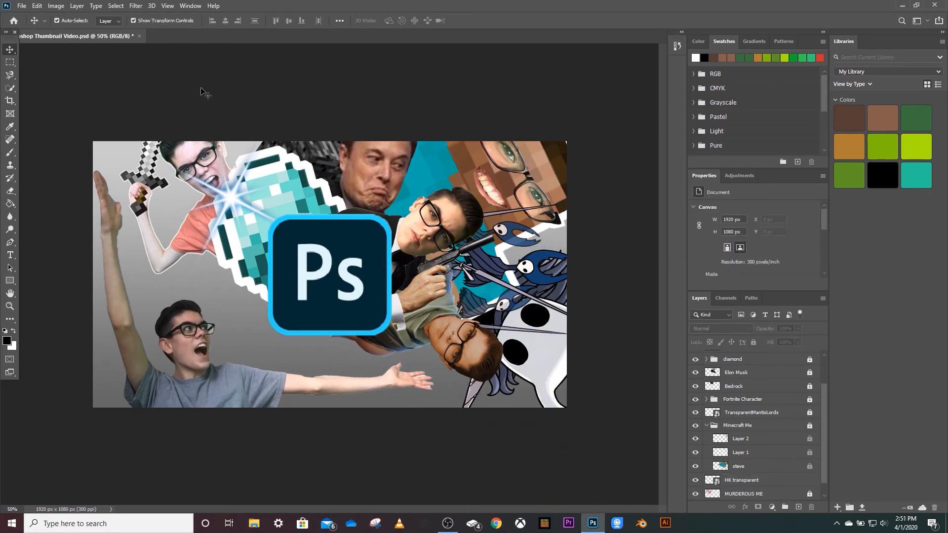
Lock the HK transparent layer completely.
drag(823, 440, 823, 451)
click(770, 464)
click(753, 343)
drag(824, 415, 827, 335)
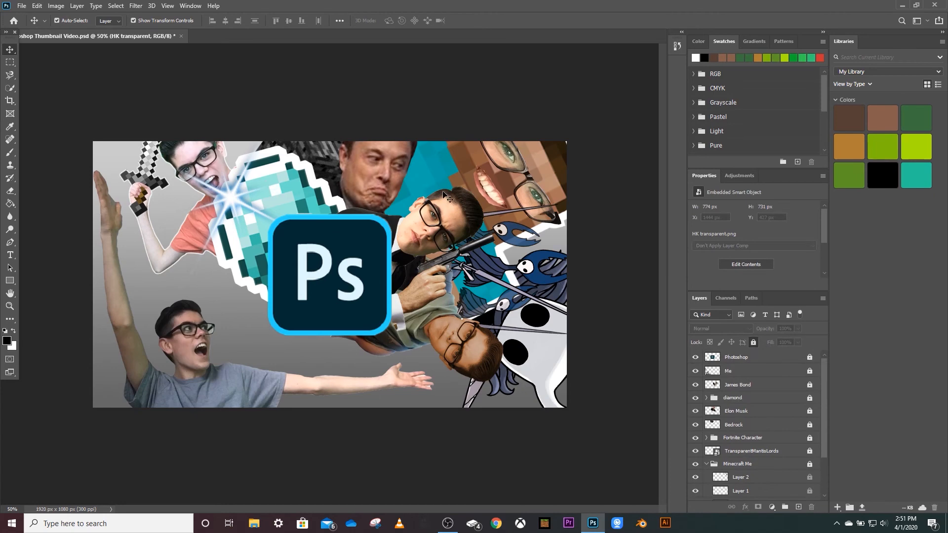
Place the mantis lords image from the Hollow Knight folder and move its layer directly above the background layer.
click(22, 6)
click(49, 211)
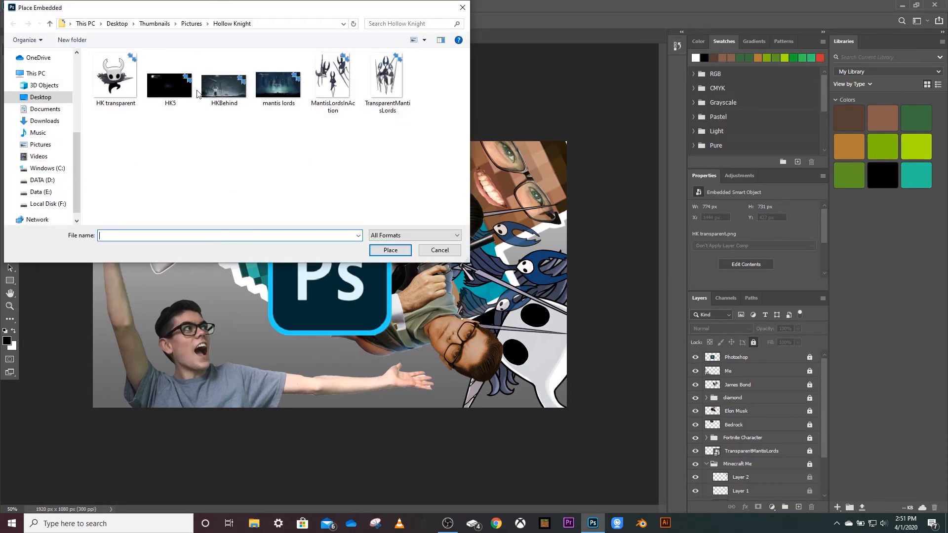
double_click(278, 87)
scroll(774, 439, down, 3)
drag(776, 452, 781, 488)
drag(755, 440, 774, 487)
Scale, rotate and position the mantis lords image behind the characters on the canvas's right side, about 1695 x 1715 px overall.
drag(568, 142, 369, 374)
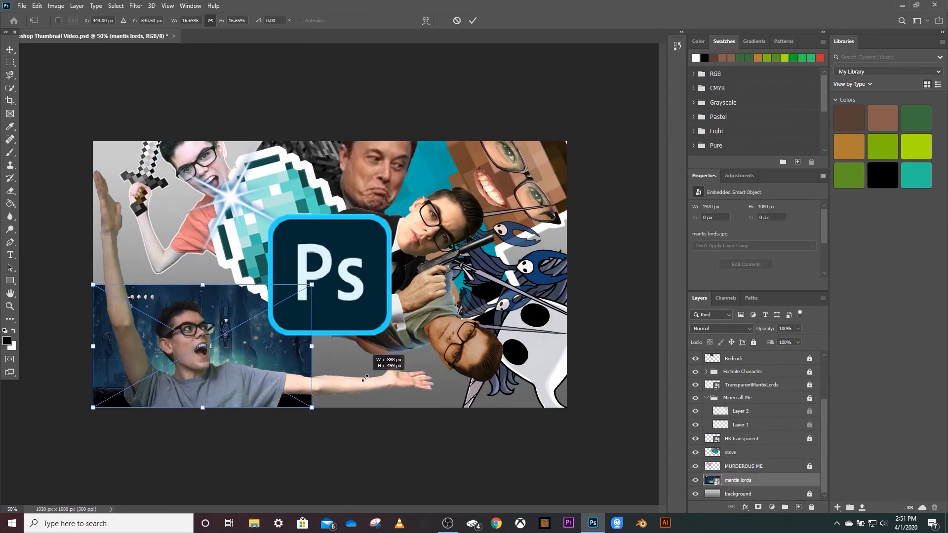
drag(322, 280, 372, 413)
drag(203, 326, 509, 202)
key(Return)
drag(565, 237, 532, 342)
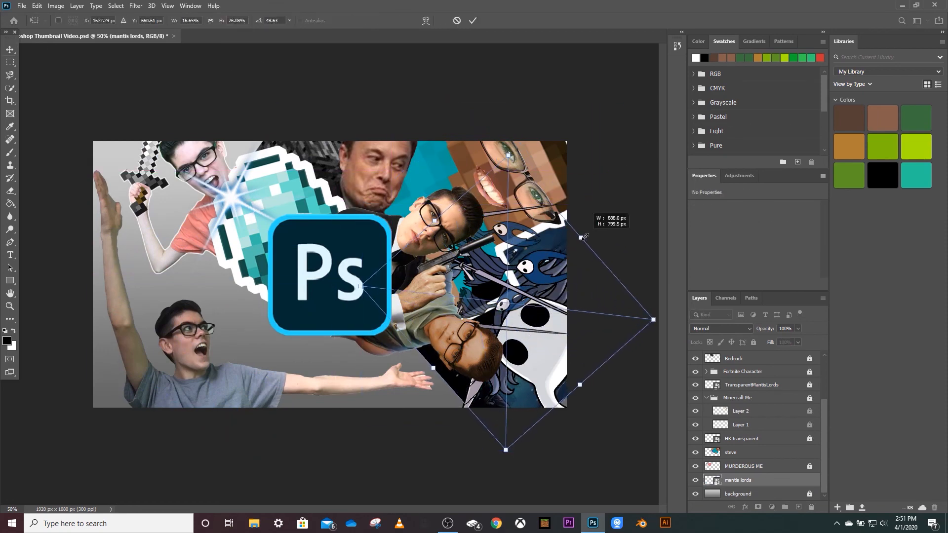
drag(453, 204, 492, 27)
click(9, 51)
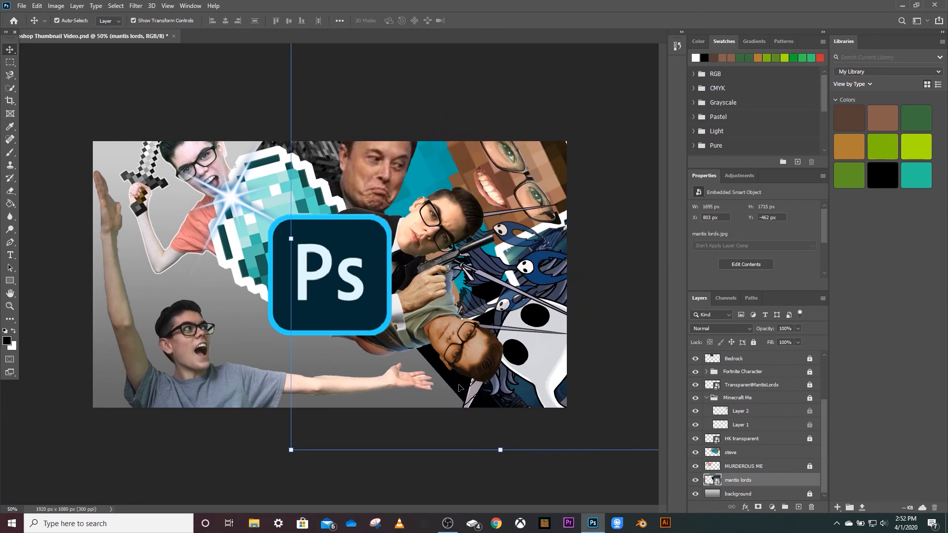
Export the finished thumbnail as Photoshop Thumbnail Video.png.
click(123, 69)
click(21, 6)
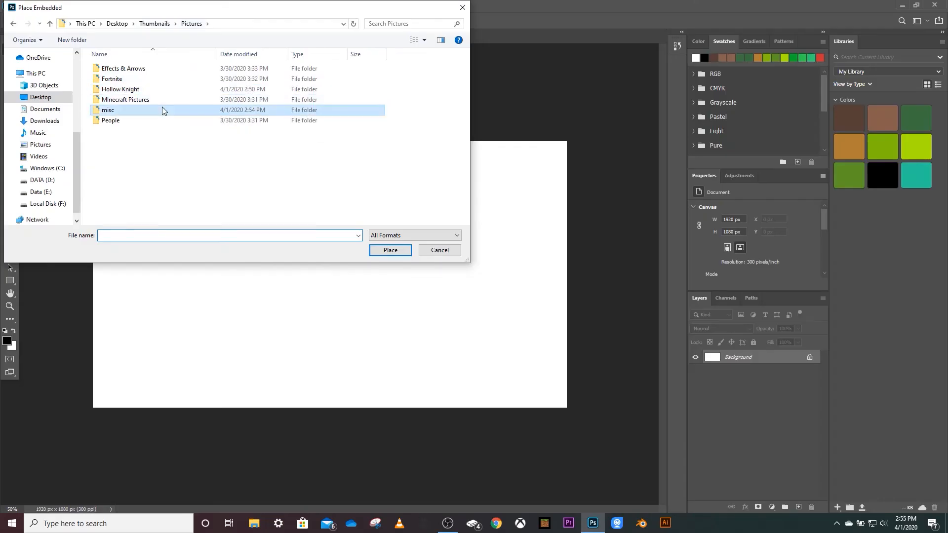
Place the shrek image from the Pictures > misc folder into the blank 1920 x 1080 px document.
double_click(163, 110)
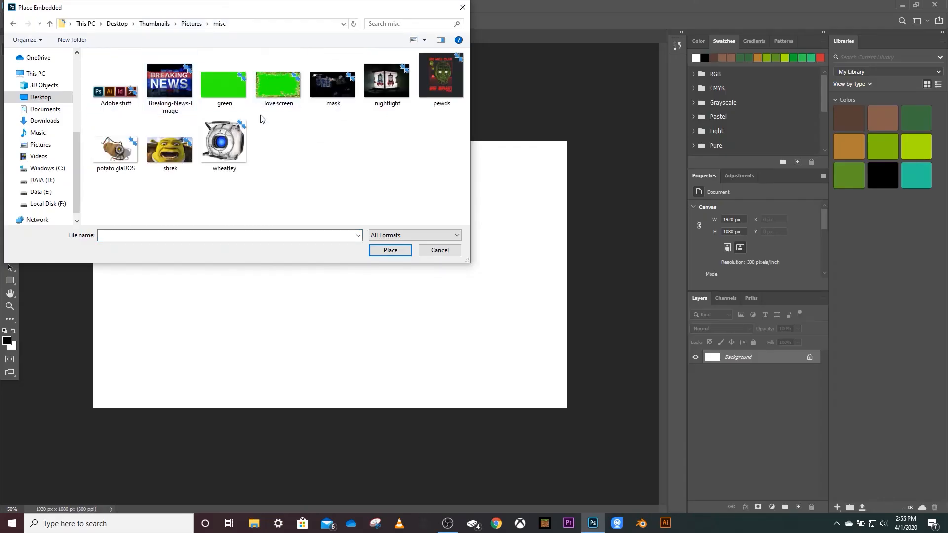
click(170, 148)
click(390, 250)
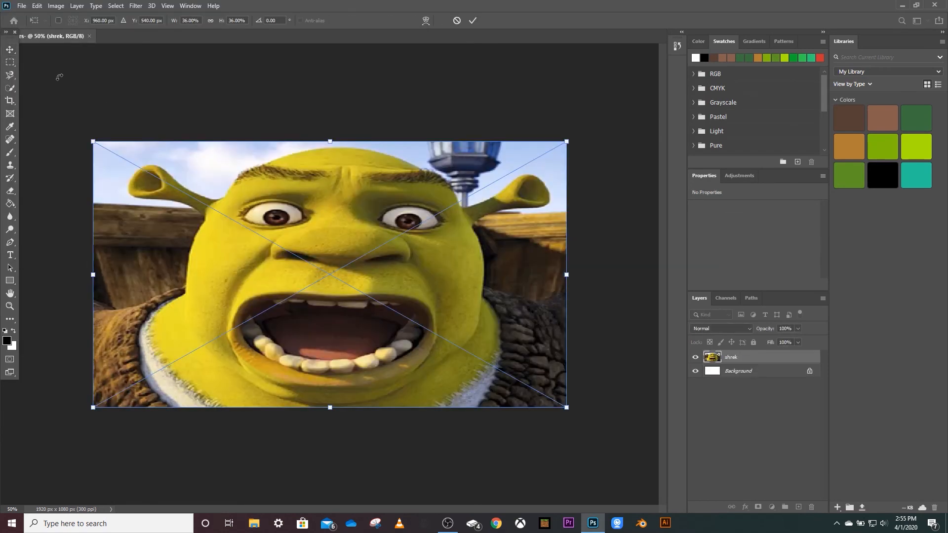
click(9, 49)
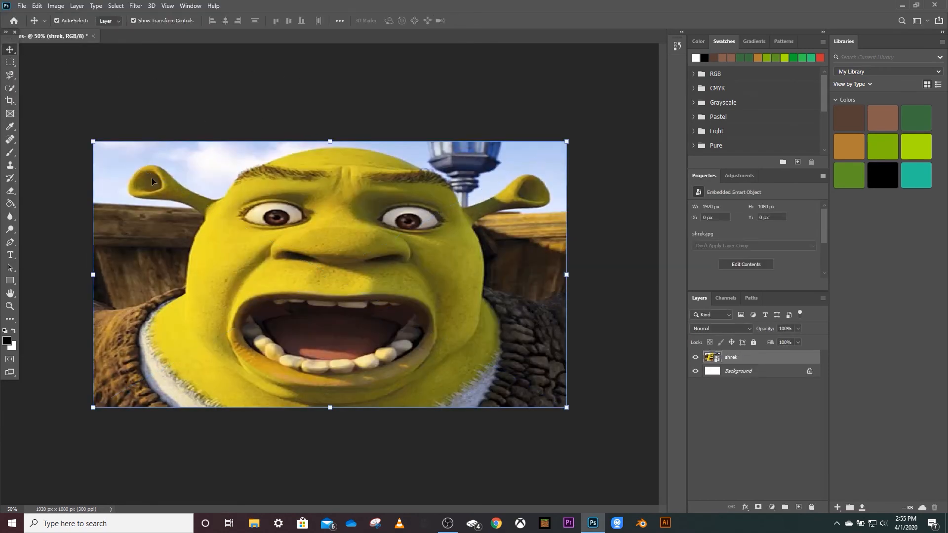
Add the white Comic Sans MS text "Memes?" and center it across Shrek's eyes.
click(10, 254)
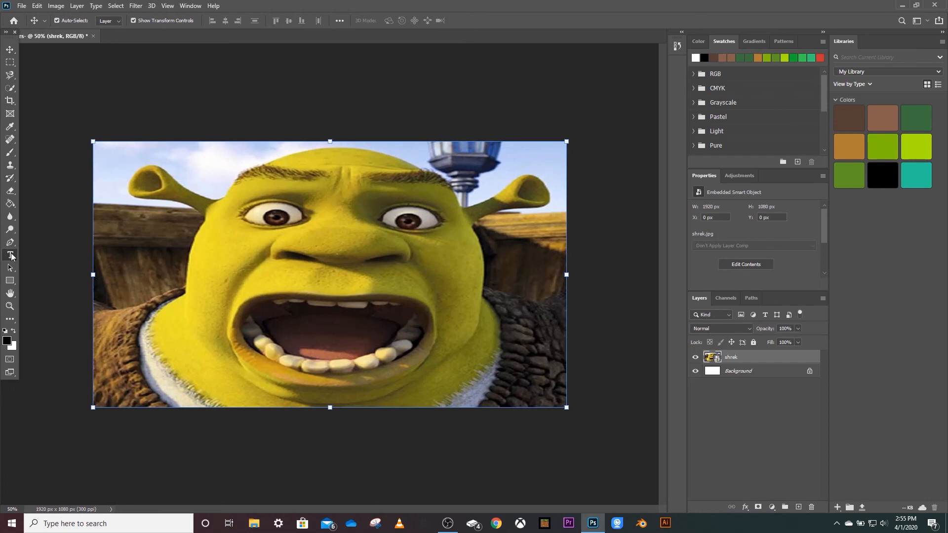
click(312, 230)
key(BackSpace)
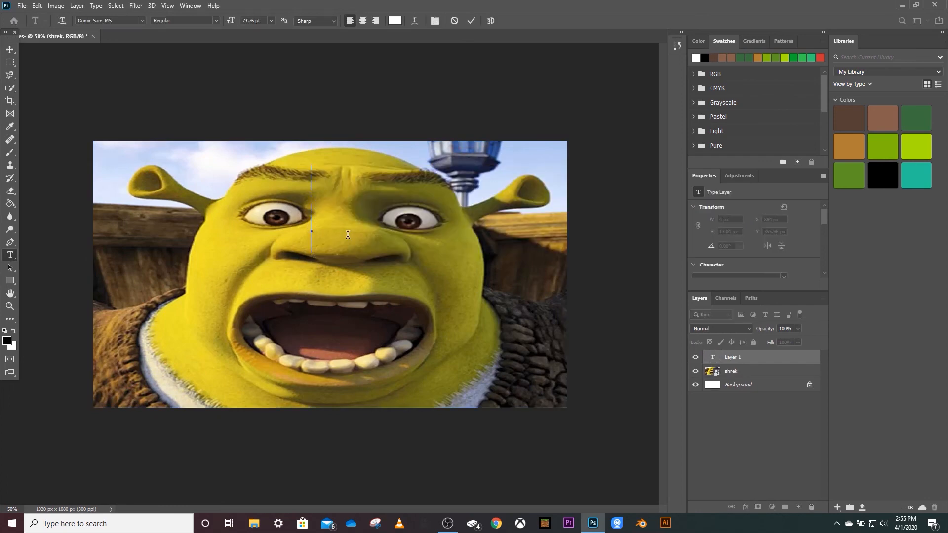
text(Meme)
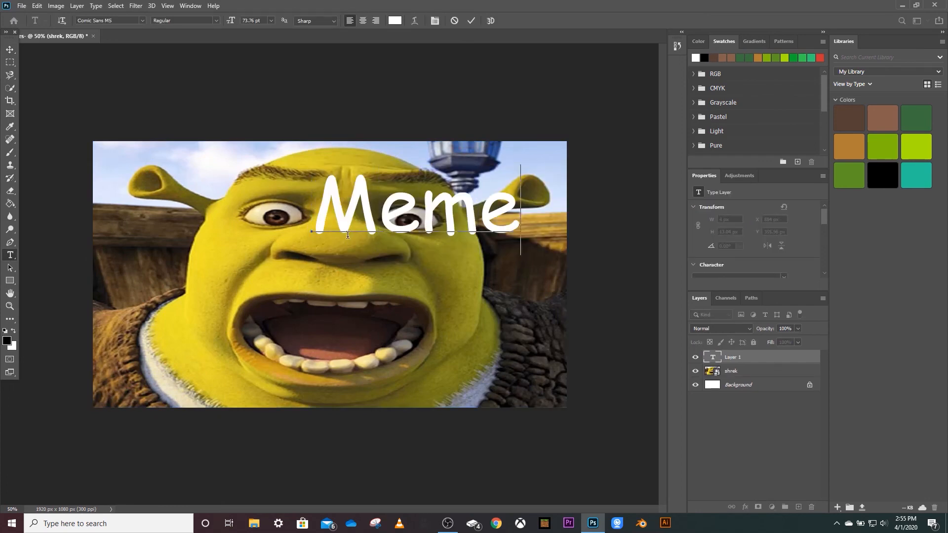
text(s?)
click(10, 49)
drag(498, 219, 384, 242)
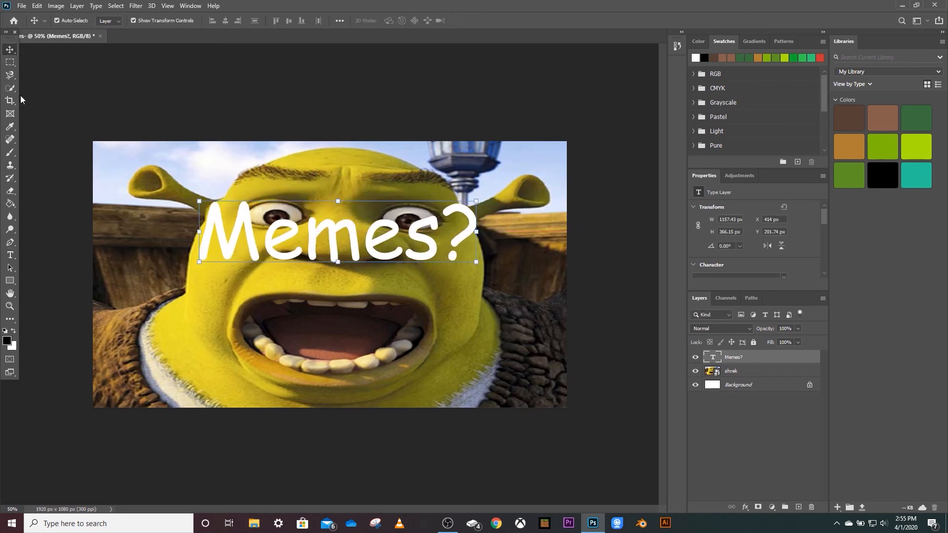
Add a second text below reading "Put them in the comments down below!" across Shrek's mouth.
click(10, 255)
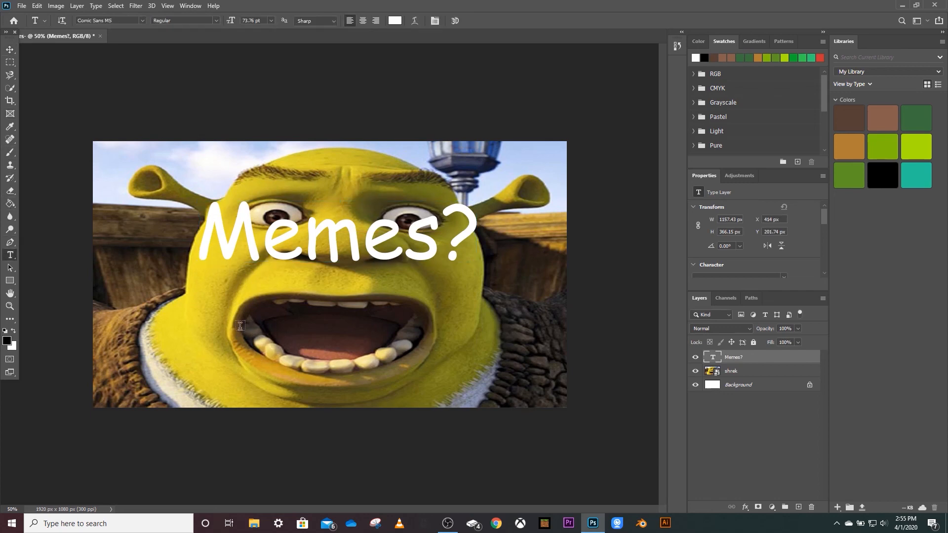
click(185, 336)
key(BackSpace)
text(Put the)
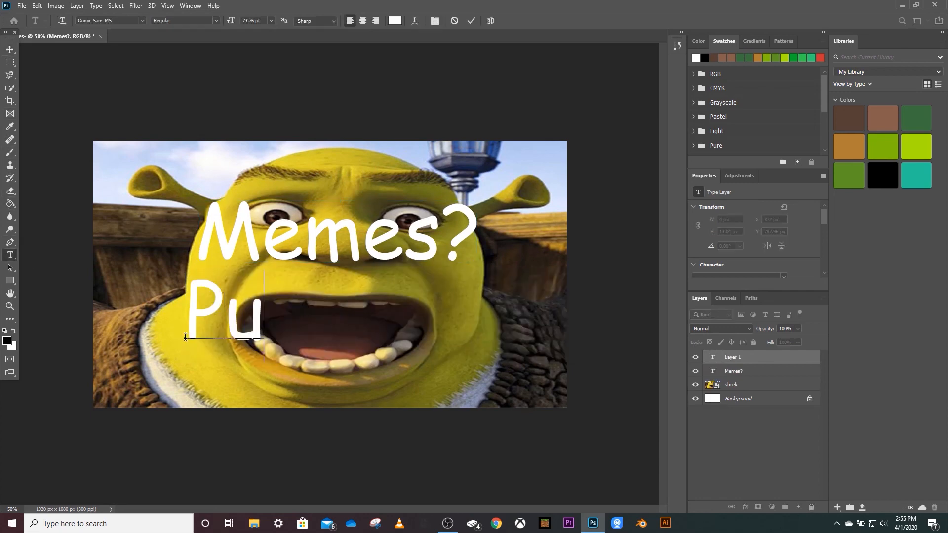
text(m in the comments)
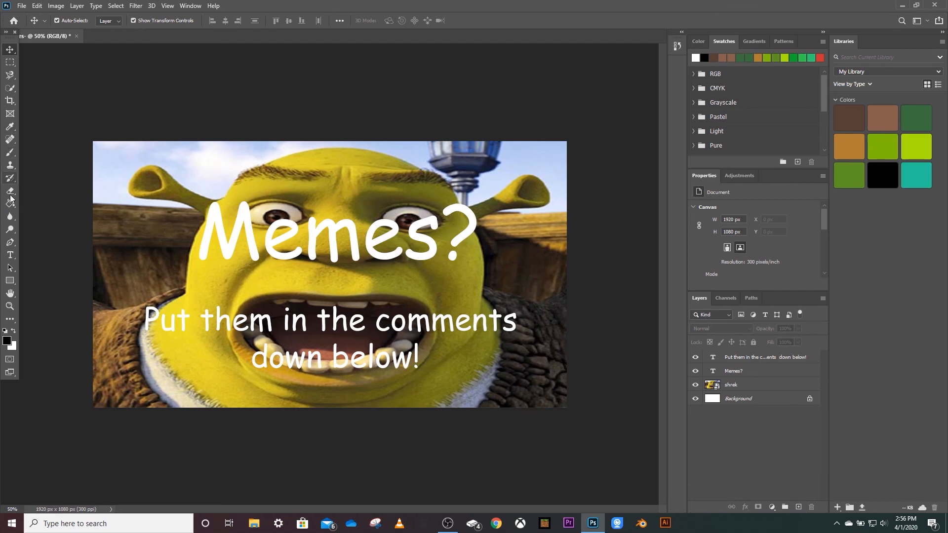
Choose red for the Brush tool and undo the red recoloring of the selected text layers.
click(759, 388)
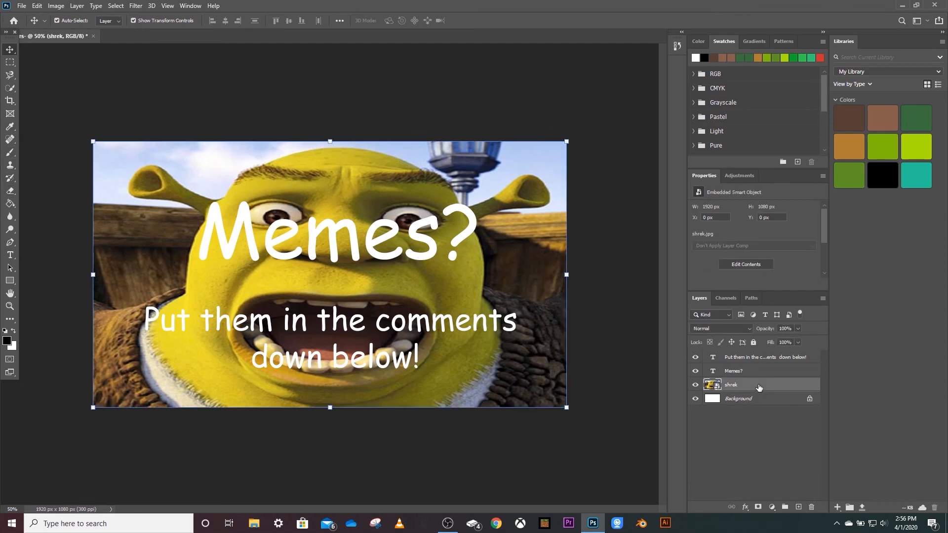
ctrl+click(756, 372)
ctrl+click(756, 360)
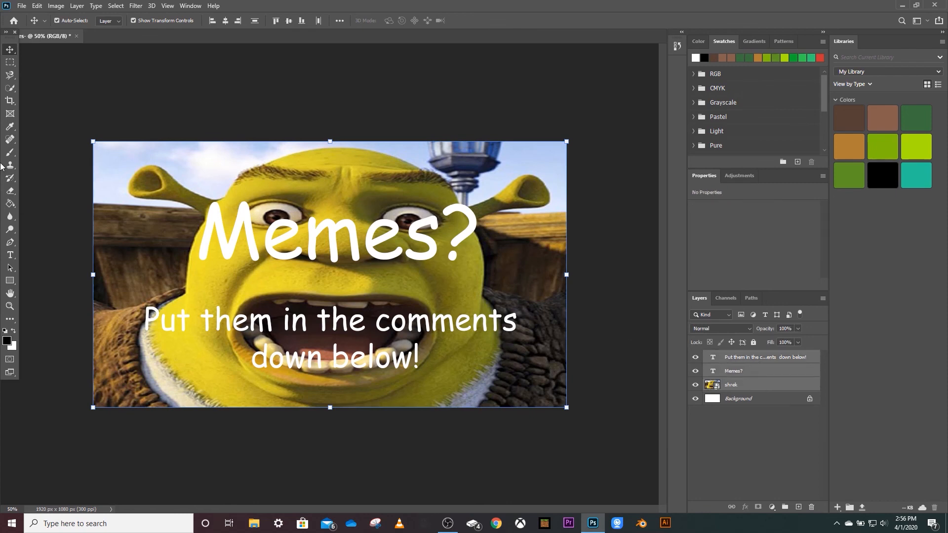
click(10, 153)
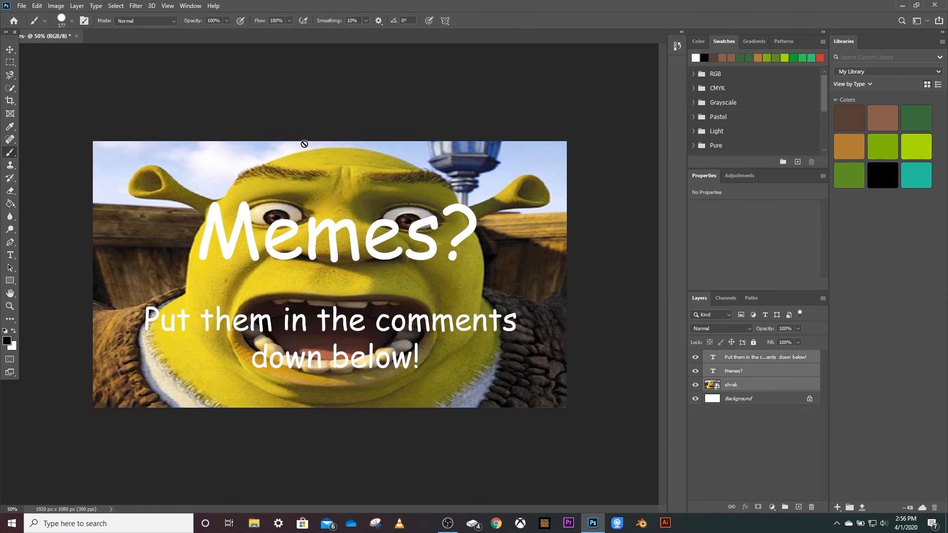
click(820, 59)
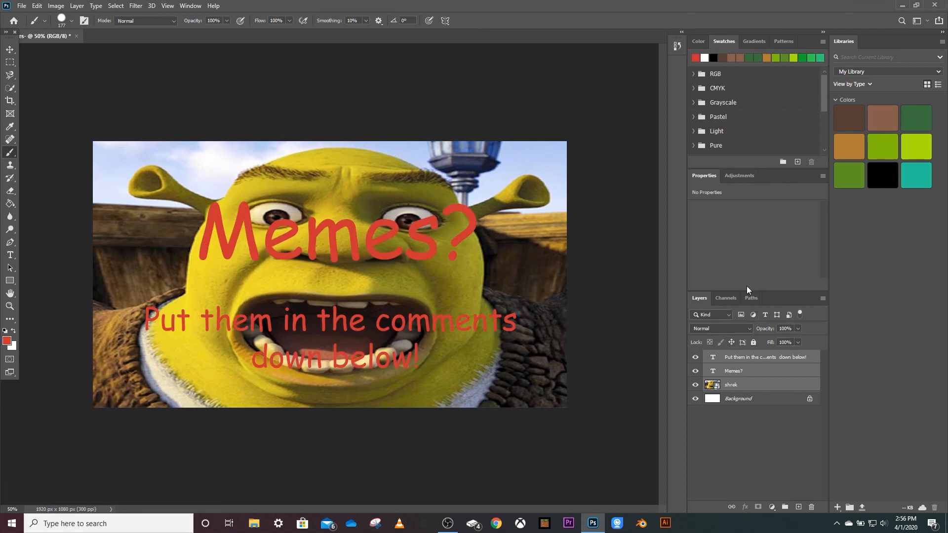
key(ctrl+z)
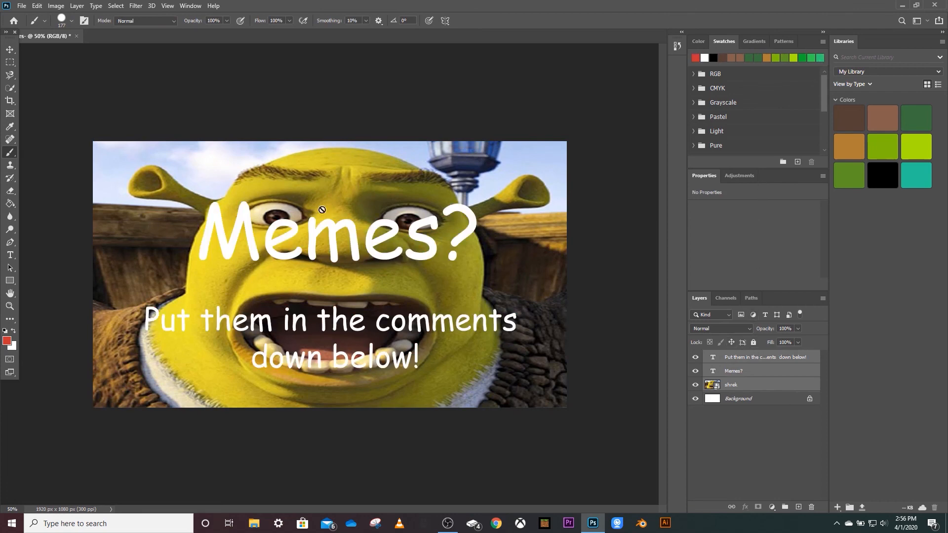
Paint large red handwritten letters reading DO IT!!! over the texts on the DO IT!!! layer.
drag(144, 184, 155, 258)
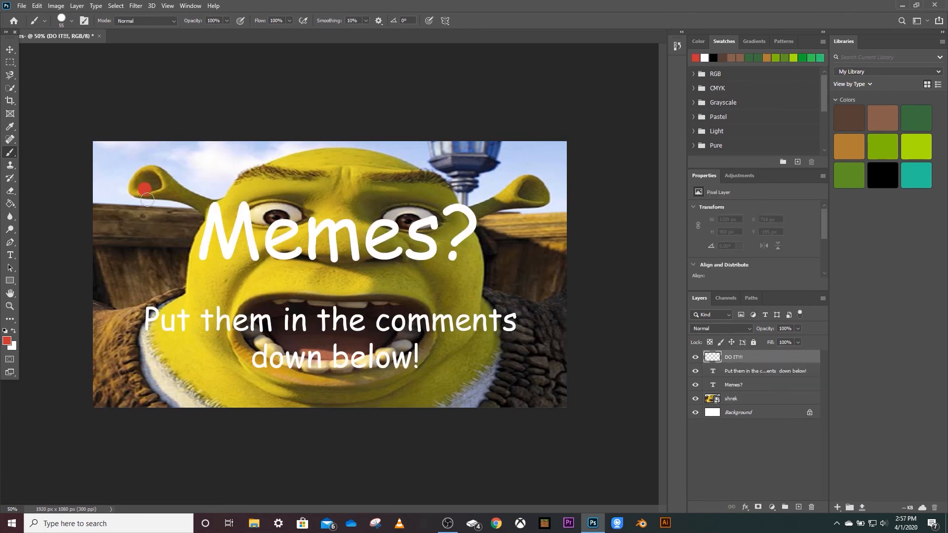
drag(148, 178, 168, 255)
drag(264, 180, 279, 173)
drag(221, 341, 228, 404)
click(220, 295)
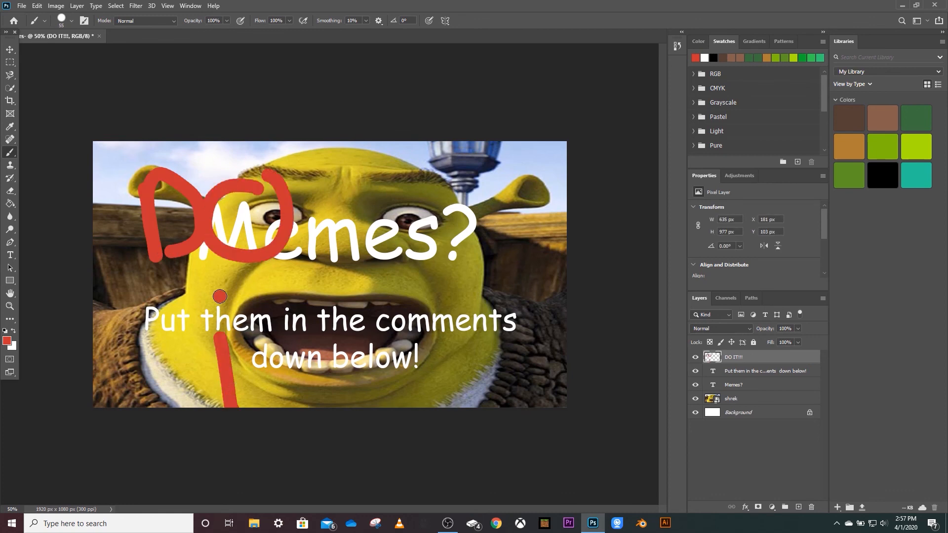
drag(304, 276, 338, 405)
drag(279, 336, 353, 299)
drag(390, 205, 403, 303)
mouse_move(409, 347)
mouse_down()
mouse_move(412, 379)
mouse_move(435, 373)
mouse_move(372, 343)
mouse_move(474, 393)
mouse_up()
mouse_move(482, 331)
mouse_down()
mouse_move(296, 257)
mouse_move(222, 306)
mouse_move(167, 93)
mouse_move(688, 284)
mouse_move(246, 502)
mouse_move(51, 285)
mouse_move(247, 345)
mouse_move(393, 501)
mouse_move(95, 326)
mouse_move(344, 176)
mouse_move(431, 313)
mouse_move(282, 402)
mouse_up()
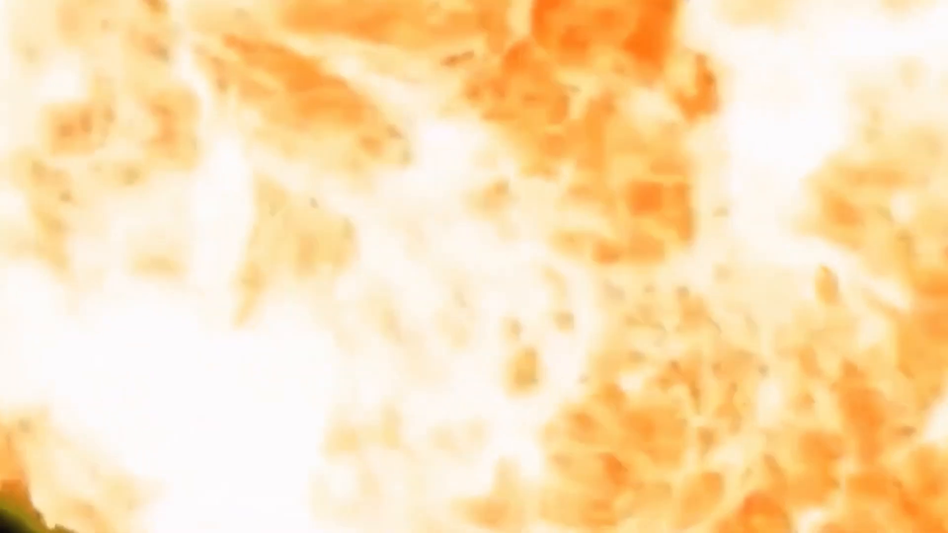